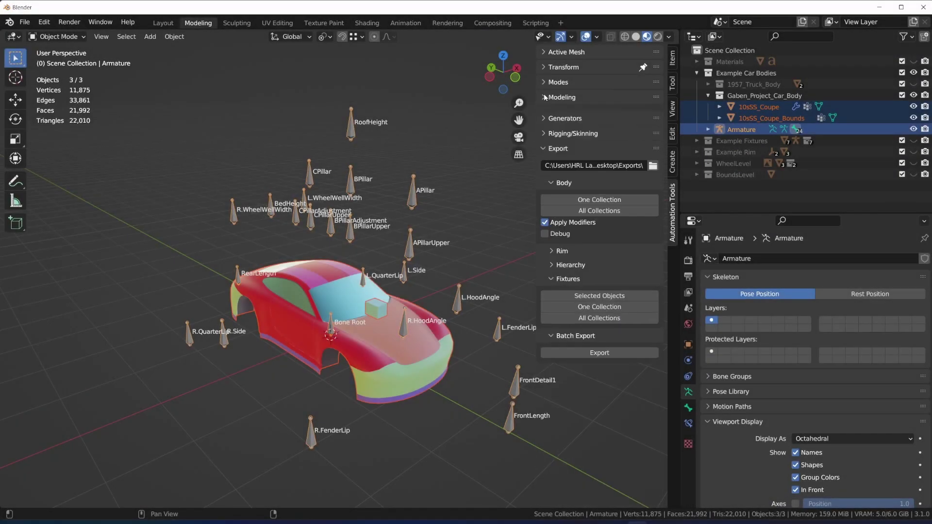
# - Collapse and re-expand the Automation Tools panels, then deselect all objects in the car scene
pyautogui.click(541, 98)
pyautogui.click(541, 98)
pyautogui.click(545, 112)
pyautogui.click(545, 112)
pyautogui.click(545, 127)
pyautogui.click(545, 127)
pyautogui.click(542, 143)
pyautogui.click(542, 143)
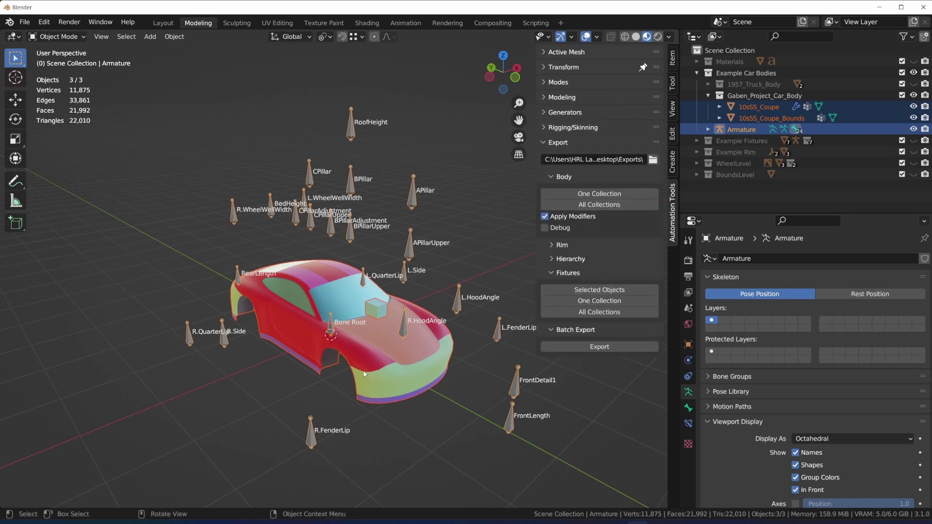
pyautogui.click(462, 214)
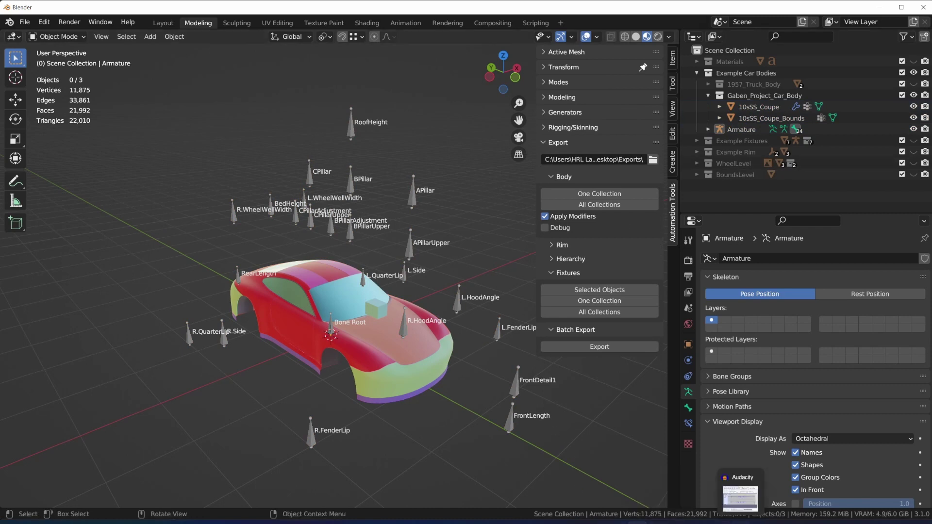
pyautogui.click(880, 7)
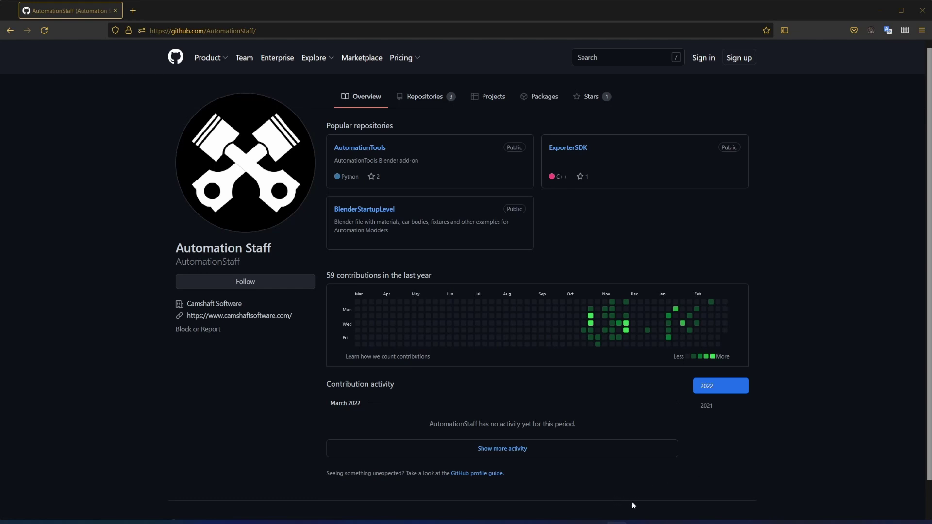
pyautogui.moveTo(636, 522)
pyautogui.click(637, 478)
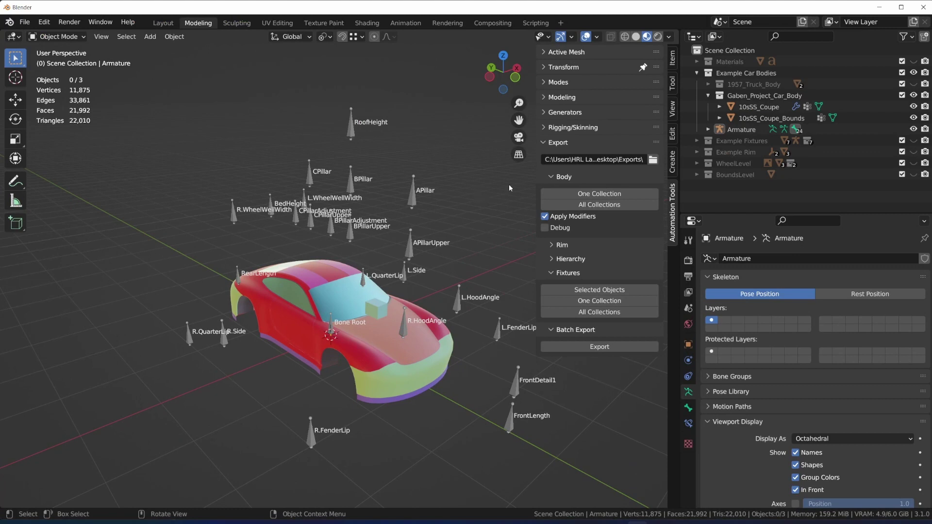
# - Hide the Example Car Bodies collection and frame the Example_Grill_01_Conforming_Mesh grill's edges
pyautogui.click(913, 73)
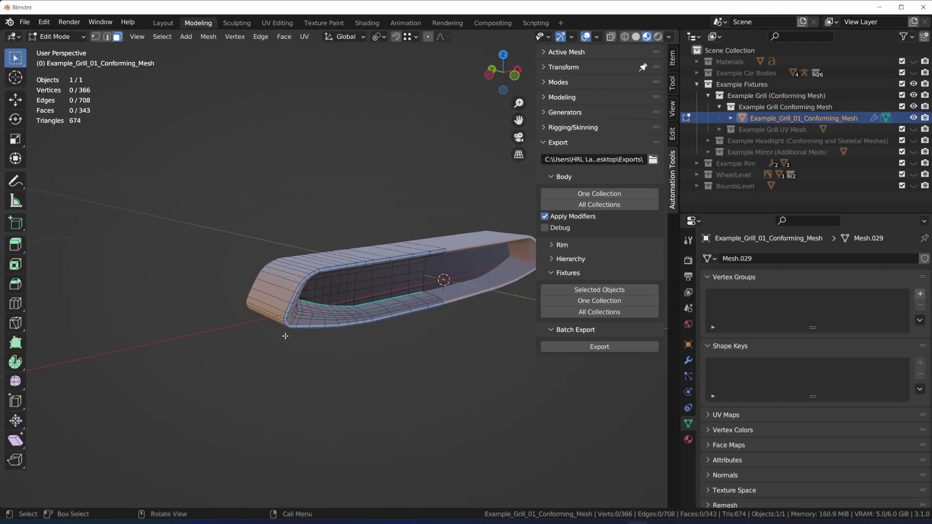
pyautogui.scroll(4, 405, 326)
pyautogui.moveTo(404, 326); pyautogui.dragTo(324, 338, button='middle')
pyautogui.press('n')
pyautogui.press('KP_Decimal')
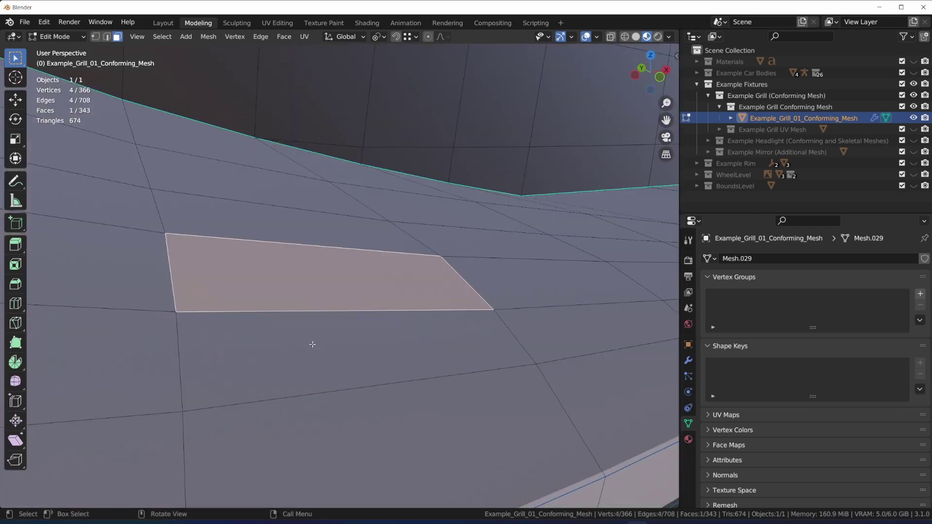
pyautogui.scroll(-10, 329, 327)
pyautogui.moveTo(328, 371)
pyautogui.mouseDown(button='middle')
pyautogui.moveTo(368, 376)
pyautogui.moveTo(345, 391)
pyautogui.moveTo(314, 377)
pyautogui.mouseUp(button='middle')
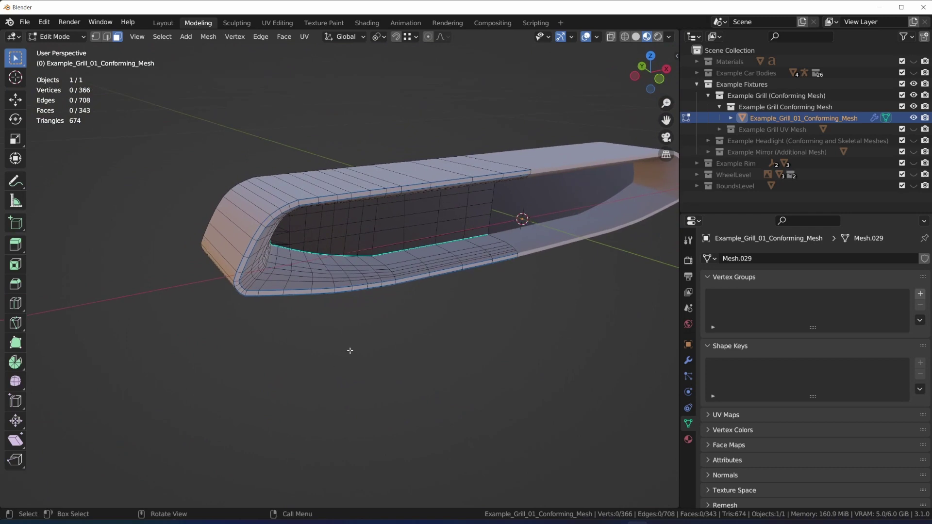
pyautogui.moveTo(350, 350); pyautogui.dragTo(362, 366, button='middle')
pyautogui.scroll(3, 363, 366)
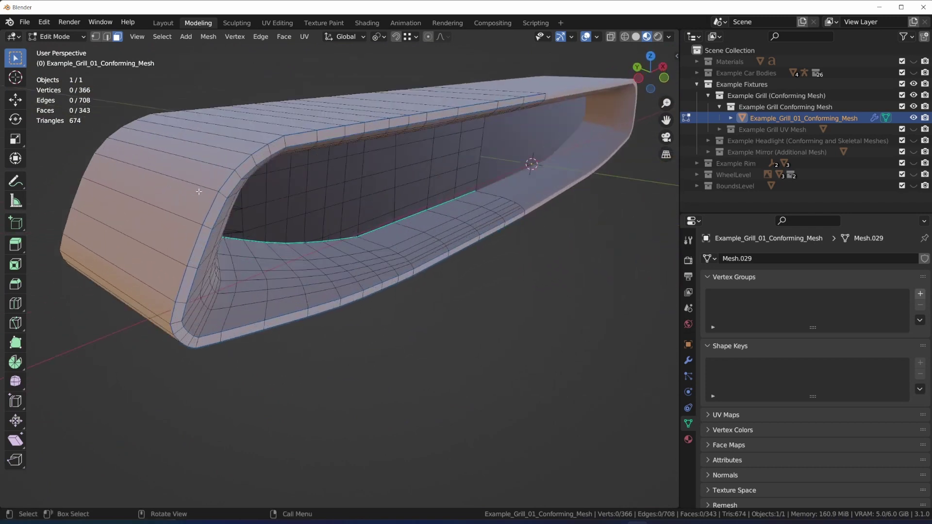
# - Select the grill's outer rim edge loop and raise its Mean Bevel Weight in the Item tab
pyautogui.click(597, 38)
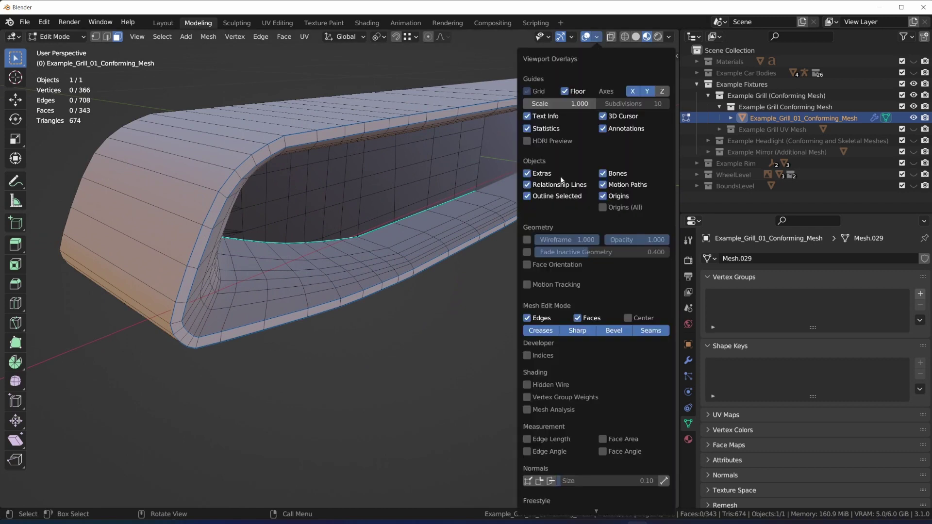
pyautogui.click(532, 237)
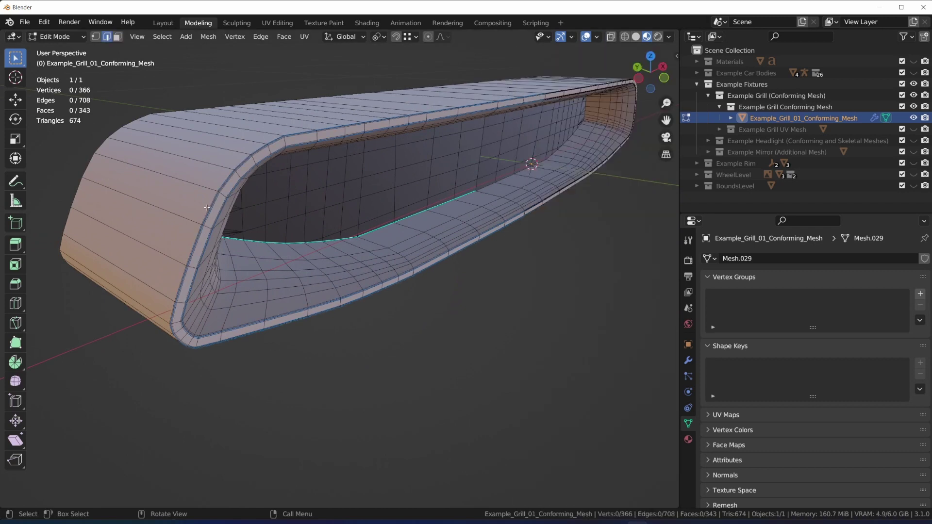
pyautogui.keyDown('alt'); pyautogui.click(208, 208); pyautogui.keyUp('alt')
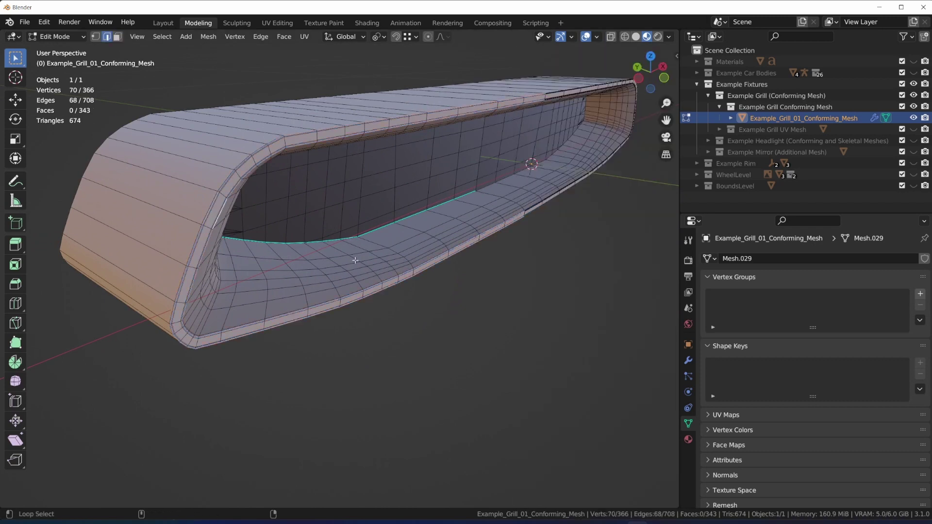
pyautogui.press('n')
pyautogui.click(672, 57)
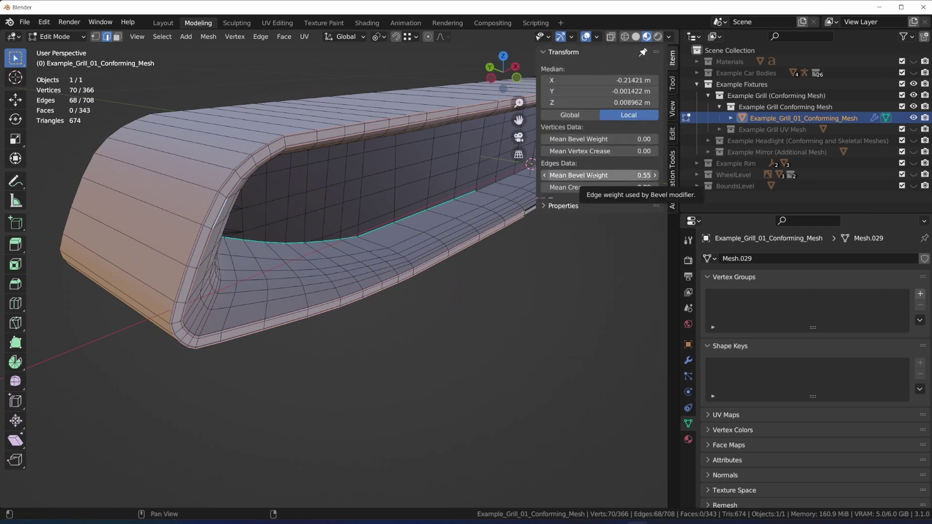
pyautogui.moveTo(594, 175)
pyautogui.mouseDown()
pyautogui.moveTo(612, 175)
pyautogui.moveTo(601, 175)
pyautogui.mouseUp()
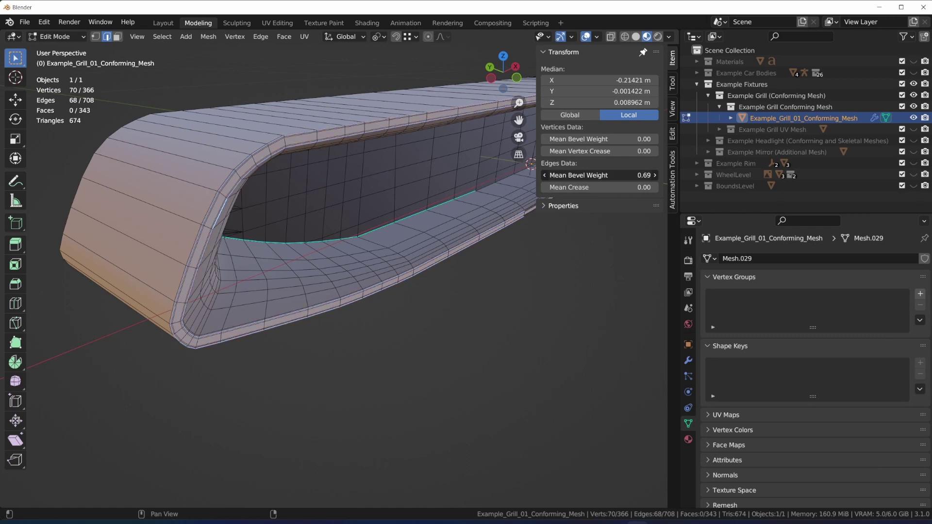
pyautogui.moveTo(601, 175); pyautogui.dragTo(612, 174)
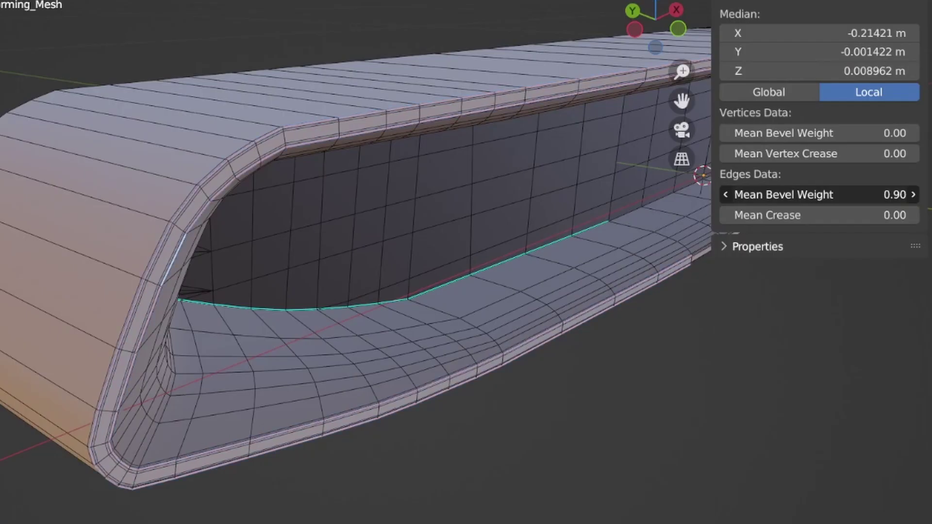
pyautogui.moveTo(893, 194); pyautogui.dragTo(850, 195)
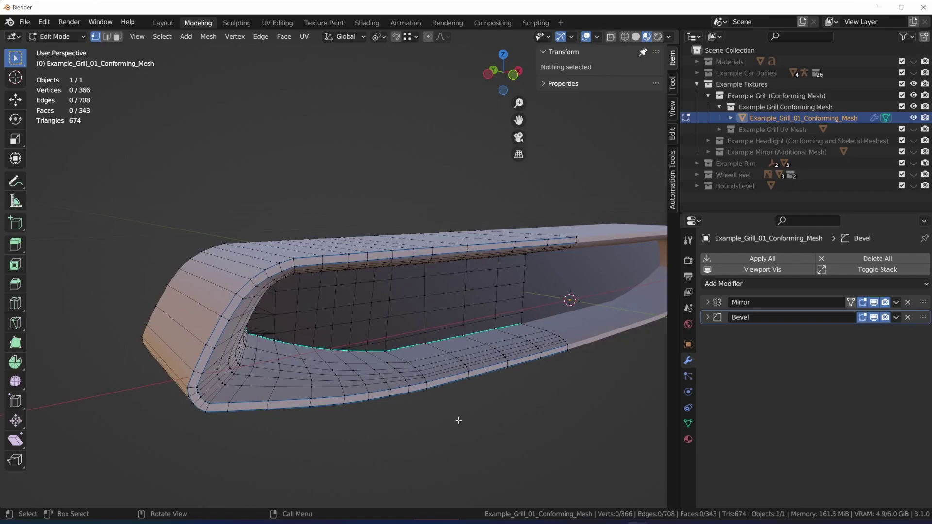
pyautogui.moveTo(459, 421); pyautogui.dragTo(410, 411, button='middle')
# - In front orthographic view, box-select the grill's inner faces and delete them
pyautogui.press('KP_1')
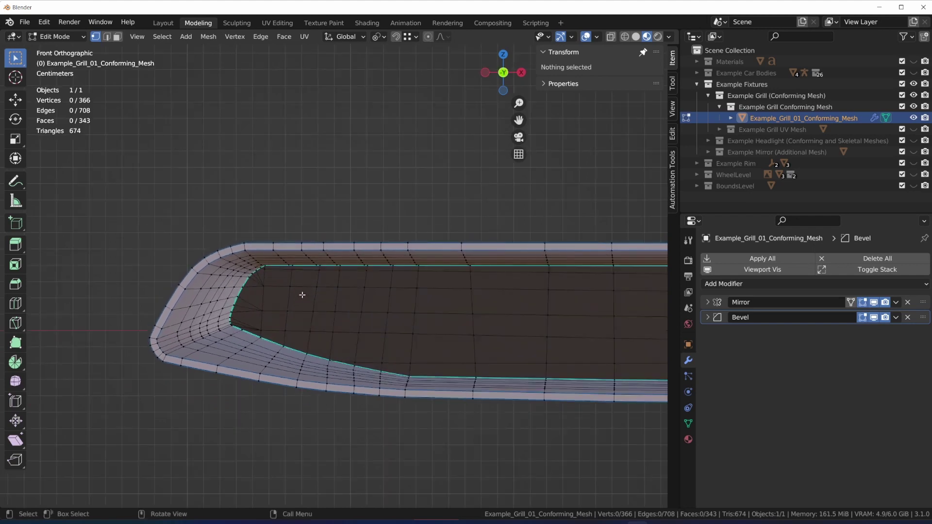
pyautogui.click(263, 268)
pyautogui.keyDown('shift'); pyautogui.click(291, 267); pyautogui.keyUp('shift')
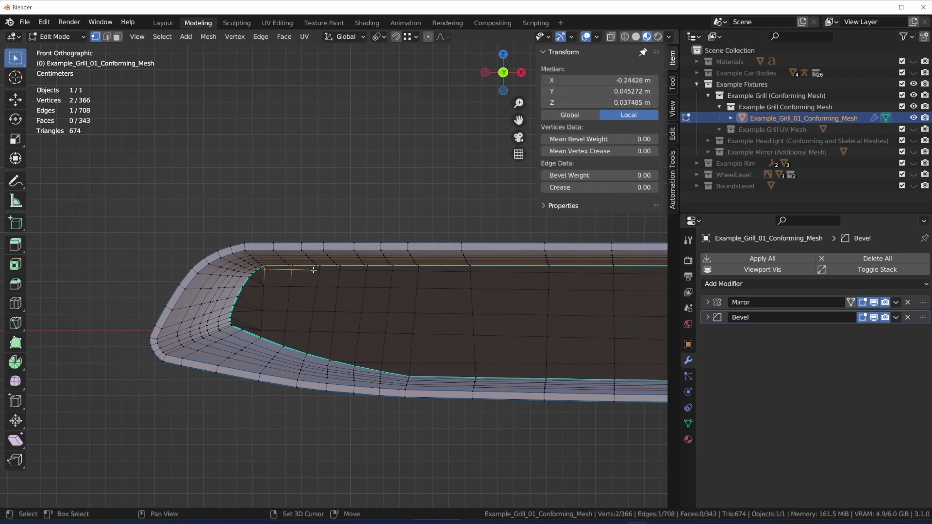
pyautogui.keyDown('shift'); pyautogui.click(313, 268); pyautogui.keyUp('shift')
pyautogui.moveTo(365, 285); pyautogui.dragTo(266, 316, button='middle')
pyautogui.press('KP_1')
pyautogui.keyDown('shift'); pyautogui.hscroll(5, 264, 313); pyautogui.keyUp('shift')
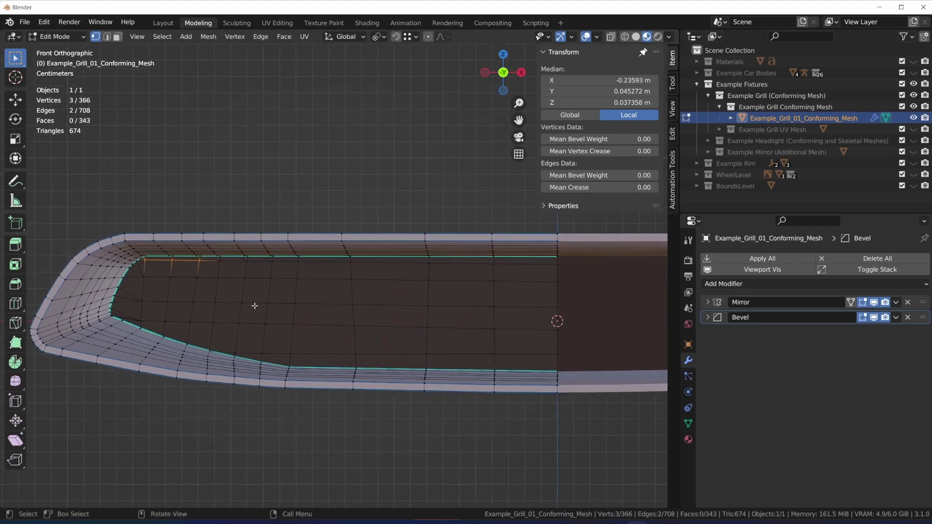
pyautogui.moveTo(216, 259); pyautogui.dragTo(579, 346)
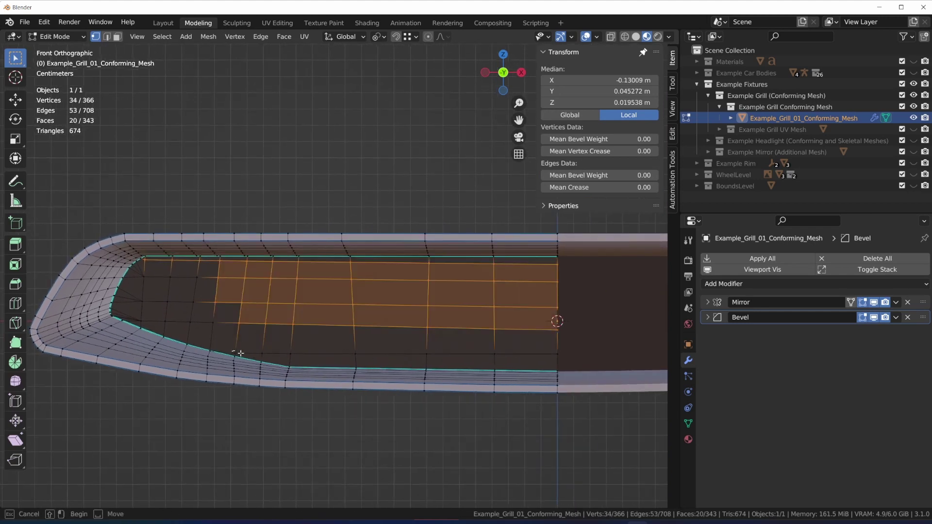
pyautogui.keyDown('shift'); pyautogui.moveTo(256, 352); pyautogui.dragTo(556, 363); pyautogui.keyUp('shift')
pyautogui.press('x')
pyautogui.click(274, 347)
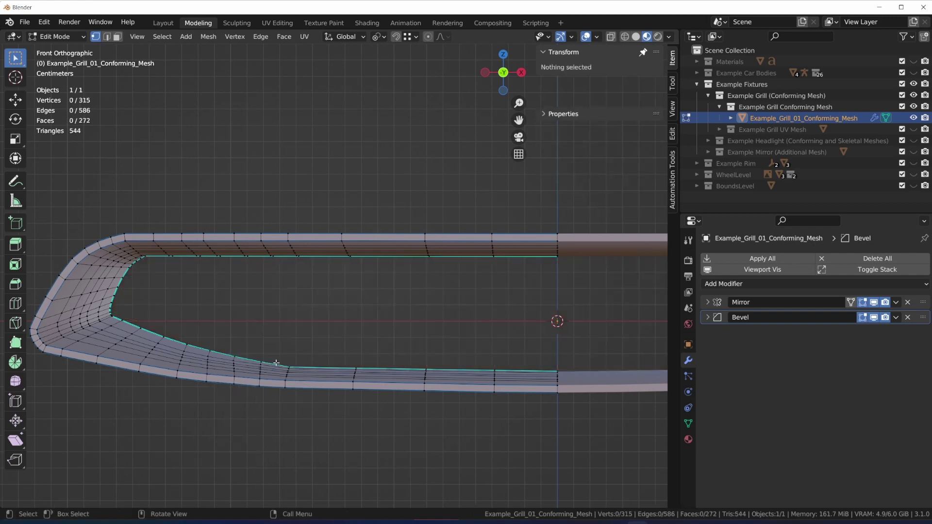
# - Select face and edge loops on the grill's curved end, then clear the mesh selection
pyautogui.moveTo(367, 446); pyautogui.dragTo(296, 389, button='middle')
pyautogui.keyDown('alt'); pyautogui.click(238, 342); pyautogui.keyUp('alt')
pyautogui.moveTo(240, 343); pyautogui.dragTo(162, 307, button='middle')
pyautogui.keyDown('alt'); pyautogui.keyDown('shift'); pyautogui.click(171, 310); pyautogui.keyUp('shift'); pyautogui.keyUp('alt')
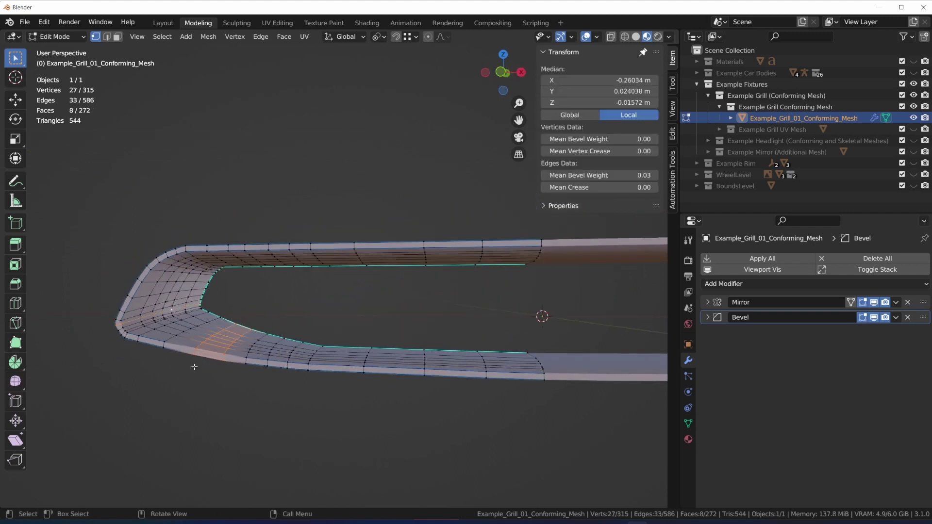
pyautogui.moveTo(194, 367); pyautogui.dragTo(337, 410, button='middle')
pyautogui.click(257, 391)
# - Add a Subdivision Surface in Object Mode, check the wireframe, then return to Edit Mode
pyautogui.press('Tab')
pyautogui.hotkey('ctrl', '1')
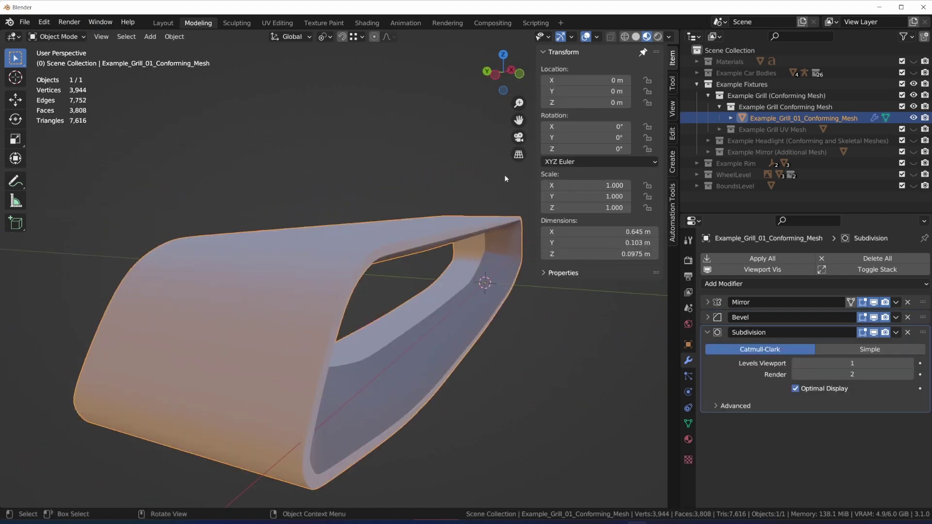
pyautogui.click(597, 38)
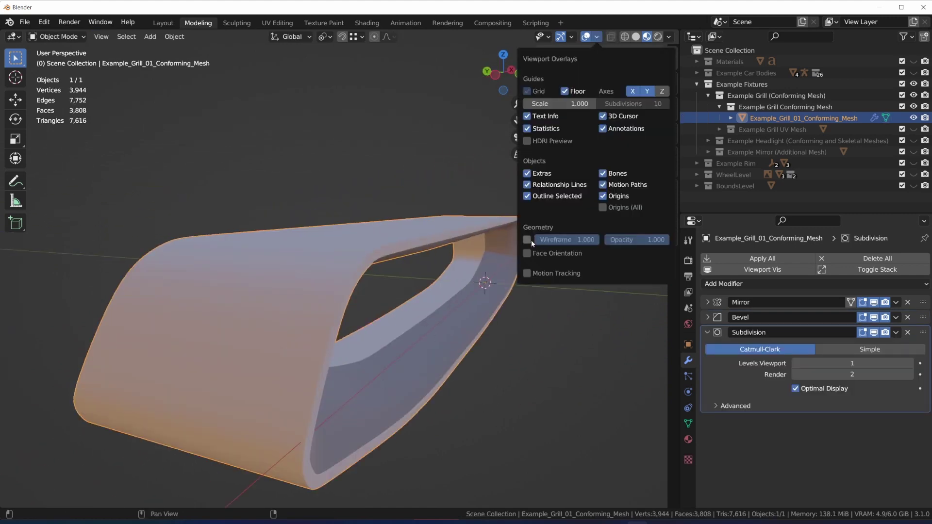
pyautogui.click(528, 240)
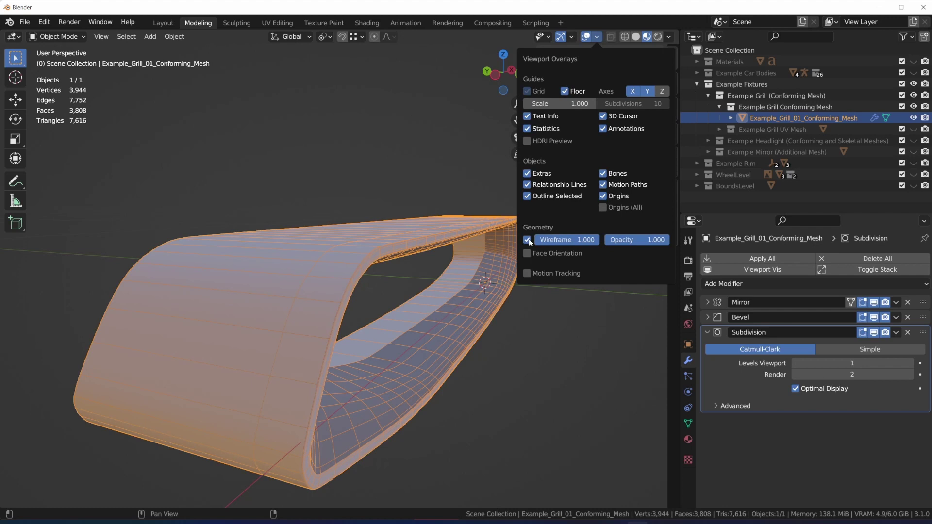
pyautogui.click(527, 240)
pyautogui.press('n')
pyautogui.moveTo(499, 262); pyautogui.dragTo(208, 347, button='middle')
pyautogui.press('Tab')
# - Delete two edge loops across the grill's top face
pyautogui.keyDown('alt'); pyautogui.click(390, 229); pyautogui.keyUp('alt')
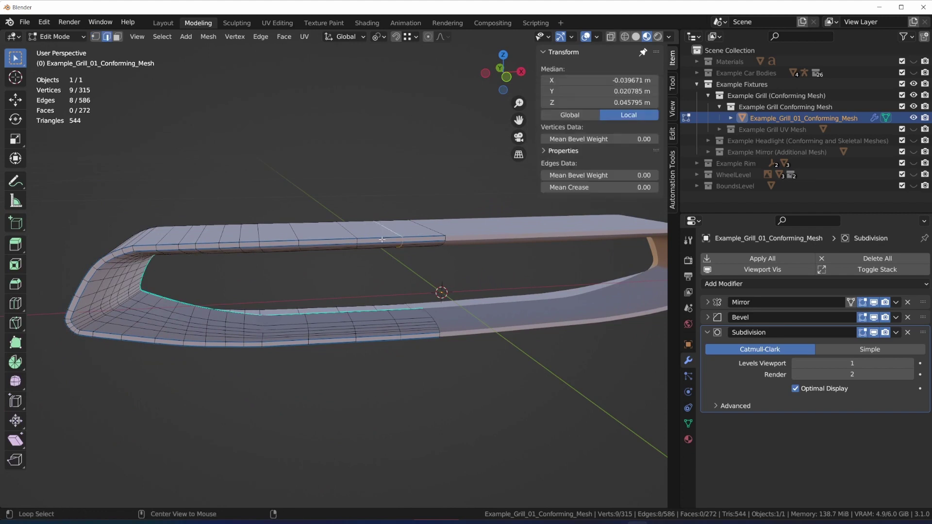
pyautogui.moveTo(389, 228); pyautogui.dragTo(296, 245, button='middle')
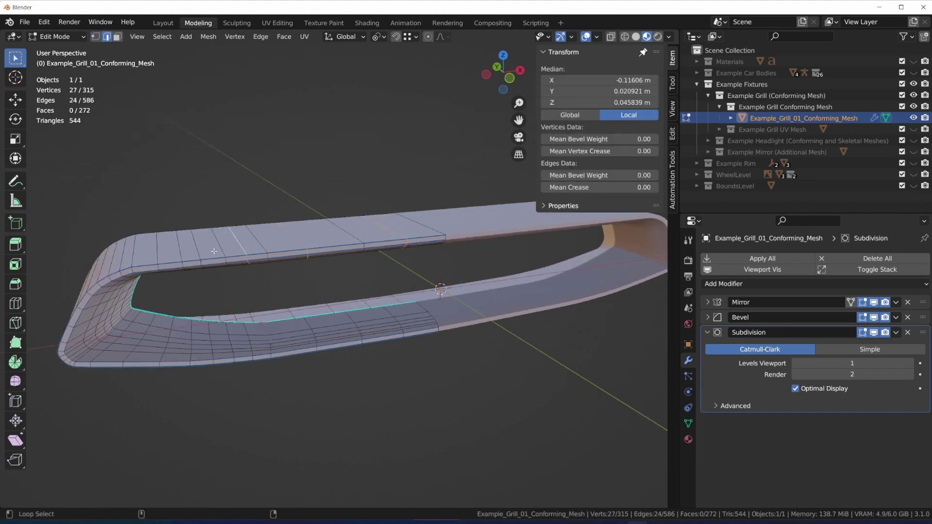
pyautogui.keyDown('alt'); pyautogui.keyDown('shift'); pyautogui.click(196, 252); pyautogui.keyUp('shift'); pyautogui.keyUp('alt')
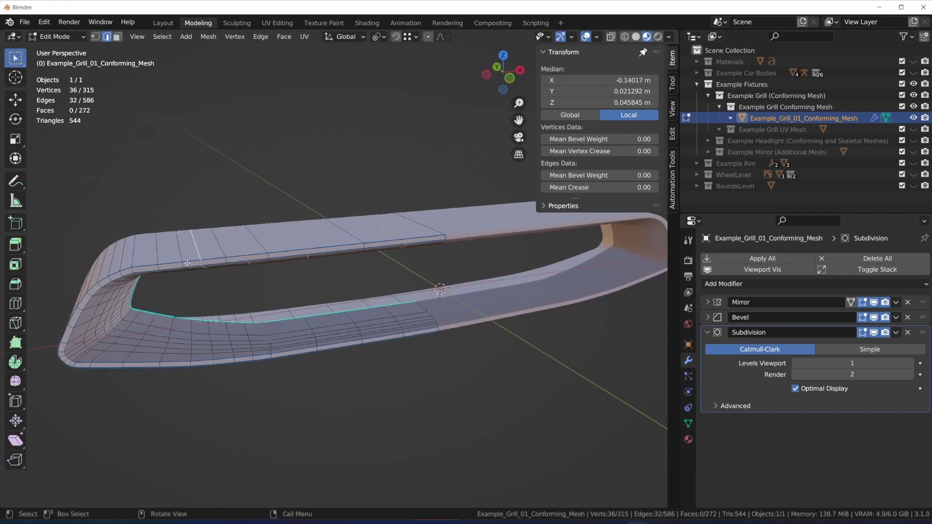
pyautogui.press('x')
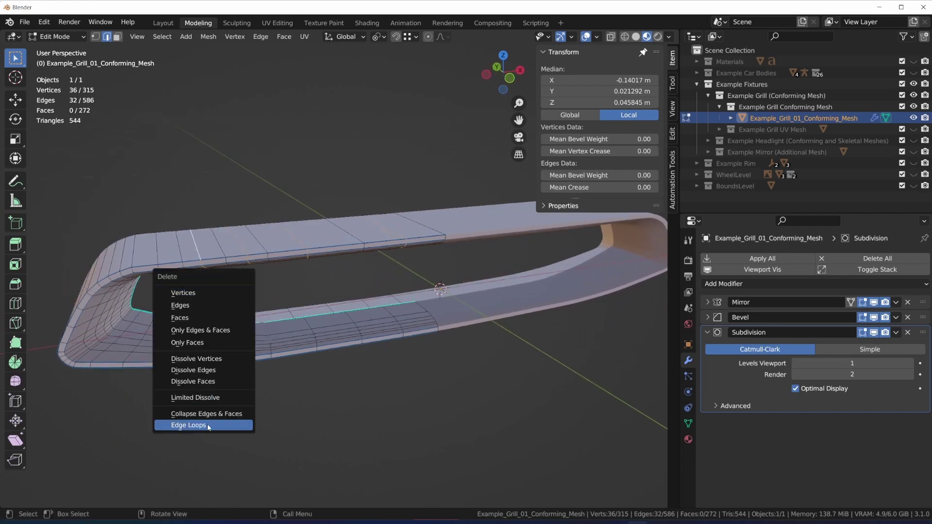
pyautogui.click(224, 426)
# - Delete three edge loops from the grill's inner band
pyautogui.moveTo(224, 428); pyautogui.dragTo(368, 354, button='middle')
pyautogui.keyDown('alt'); pyautogui.click(330, 330); pyautogui.keyUp('alt')
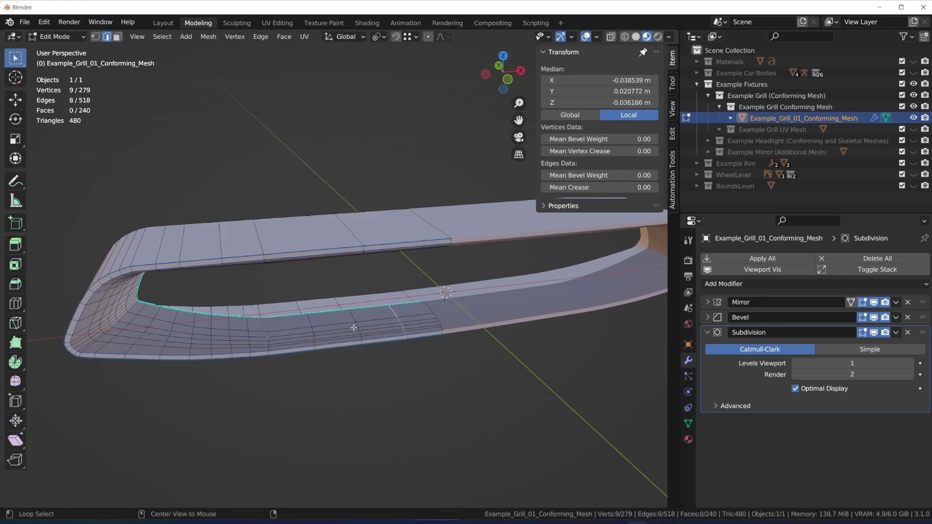
pyautogui.keyDown('alt'); pyautogui.keyDown('shift'); pyautogui.click(307, 323); pyautogui.keyUp('shift'); pyautogui.keyUp('alt')
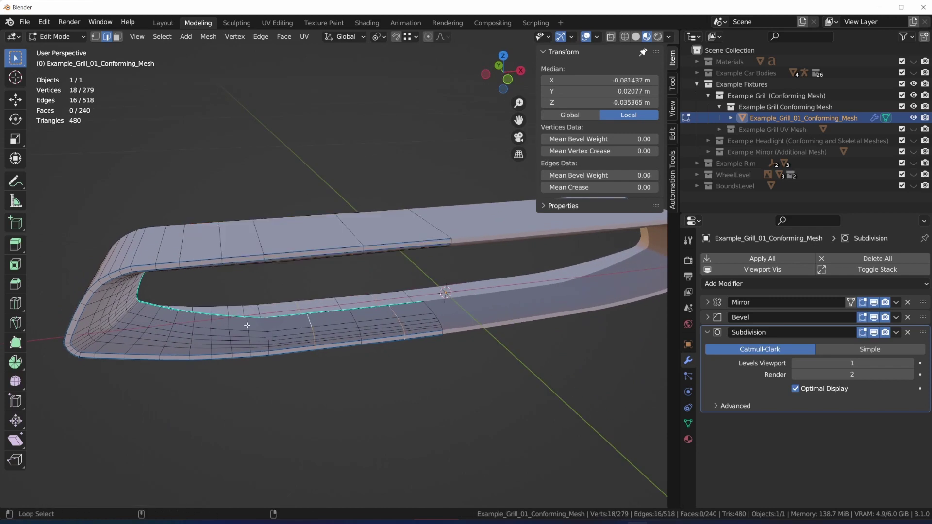
pyautogui.keyDown('alt'); pyautogui.keyDown('shift'); pyautogui.click(176, 318); pyautogui.keyUp('shift'); pyautogui.keyUp('alt')
pyautogui.press('x')
pyautogui.click(237, 382)
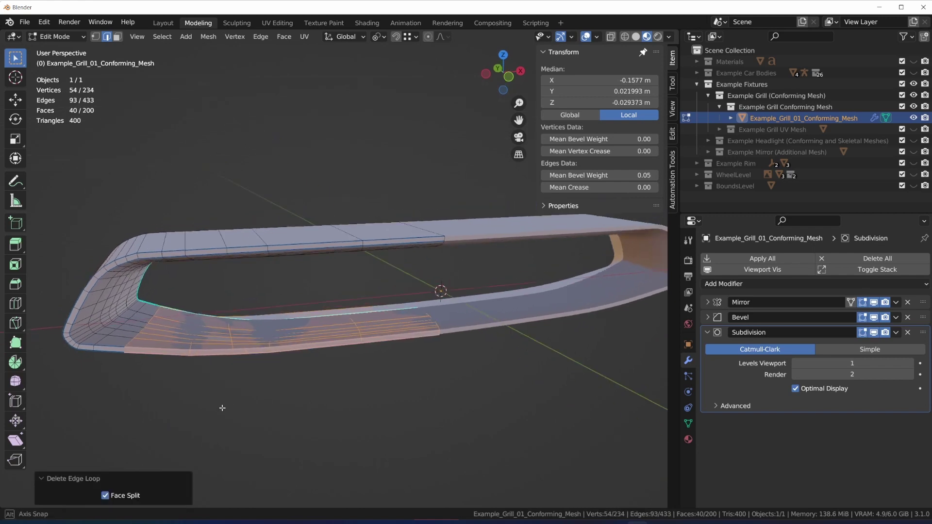
# - Delete one more edge loop from the inner band
pyautogui.moveTo(225, 404); pyautogui.dragTo(235, 358, button='middle')
pyautogui.keyDown('alt'); pyautogui.click(235, 358); pyautogui.keyUp('alt')
pyautogui.press('x')
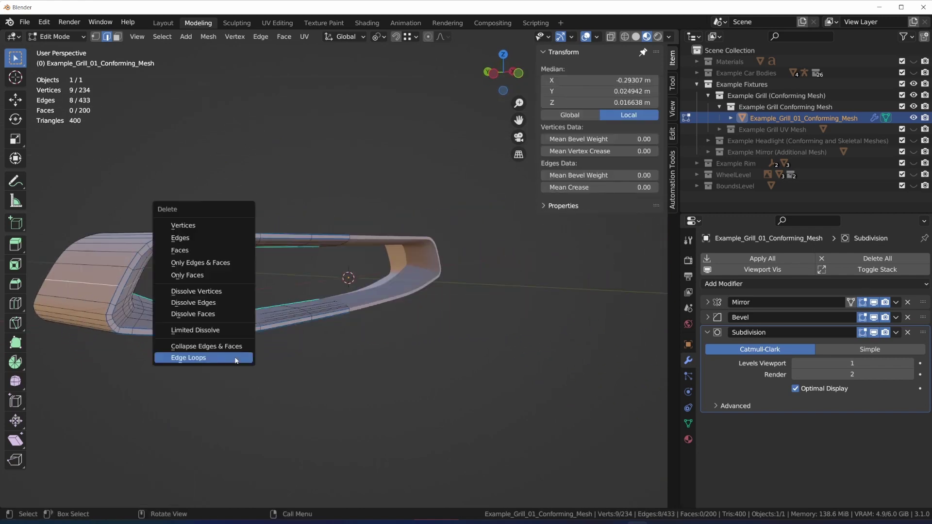
pyautogui.click(215, 362)
pyautogui.press('Tab')
pyautogui.scroll(3, 388, 219)
pyautogui.click(596, 36)
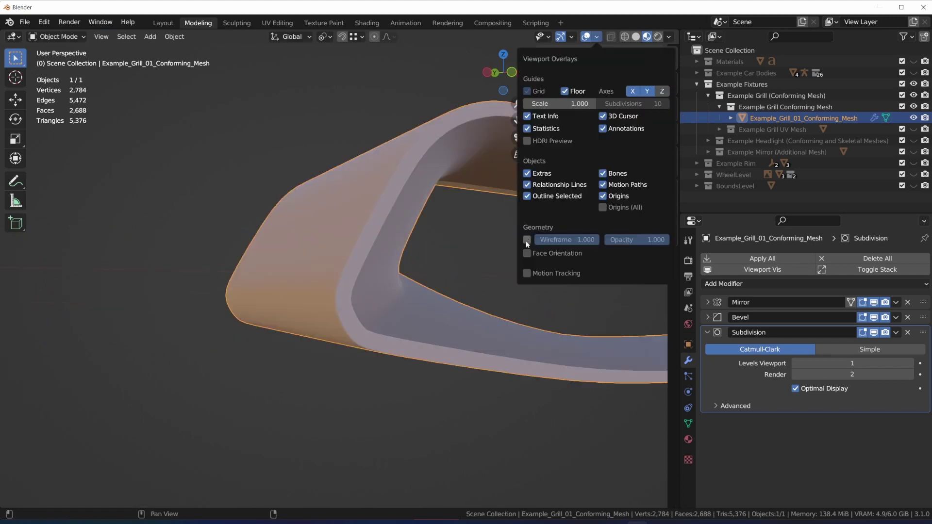
pyautogui.click(528, 240)
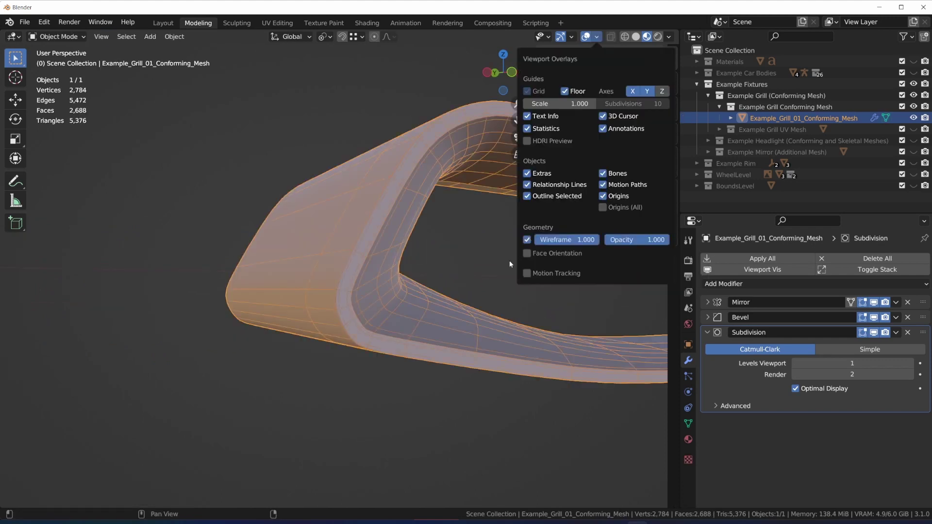
pyautogui.press('n')
pyautogui.scroll(3, 357, 375)
pyautogui.moveTo(329, 371); pyautogui.dragTo(312, 373, button='middle')
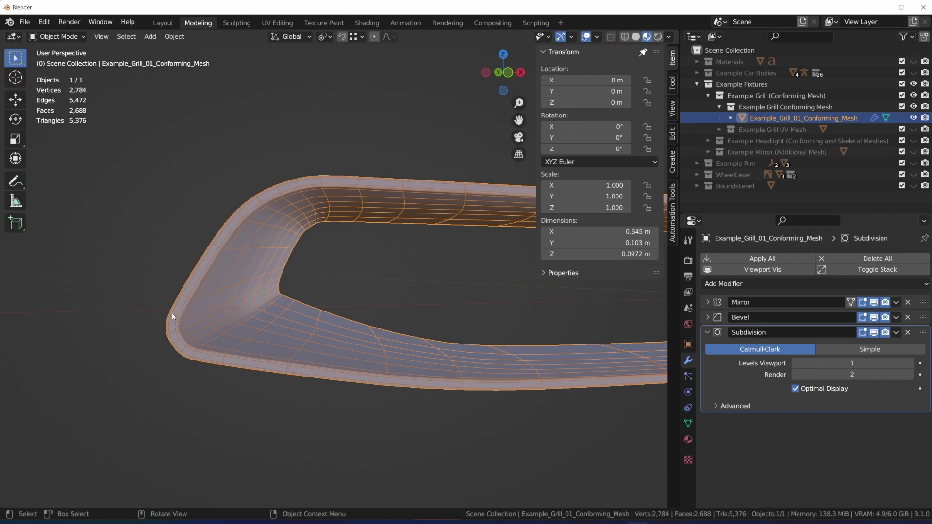
pyautogui.press('Tab')
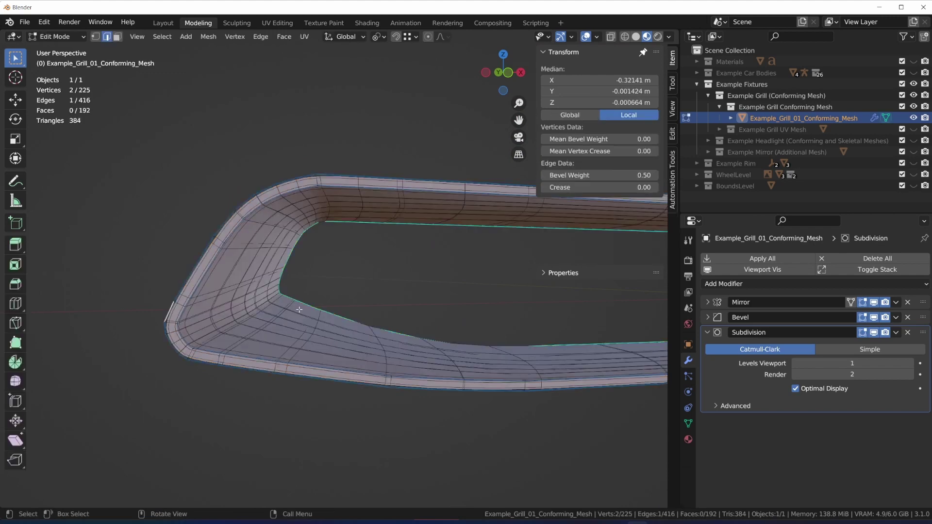
pyautogui.moveTo(299, 310); pyautogui.dragTo(321, 306, button='middle')
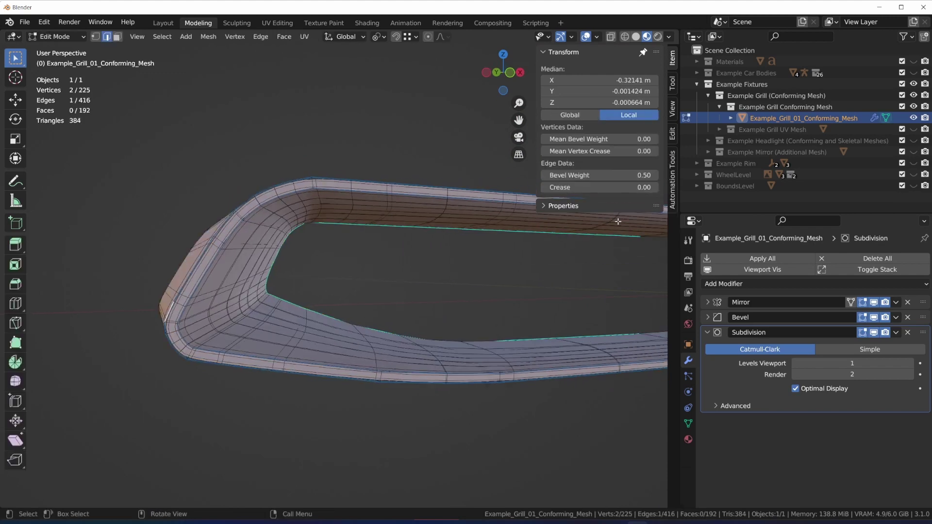
pyautogui.click(597, 37)
pyautogui.click(527, 239)
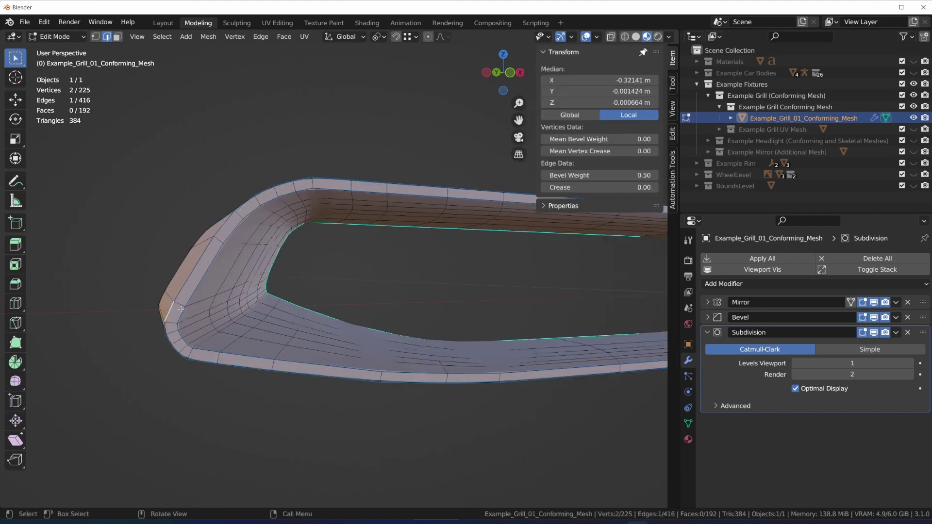
pyautogui.moveTo(204, 385); pyautogui.dragTo(277, 400, button='middle')
pyautogui.press('Tab')
pyautogui.moveTo(242, 239); pyautogui.dragTo(257, 259, button='middle')
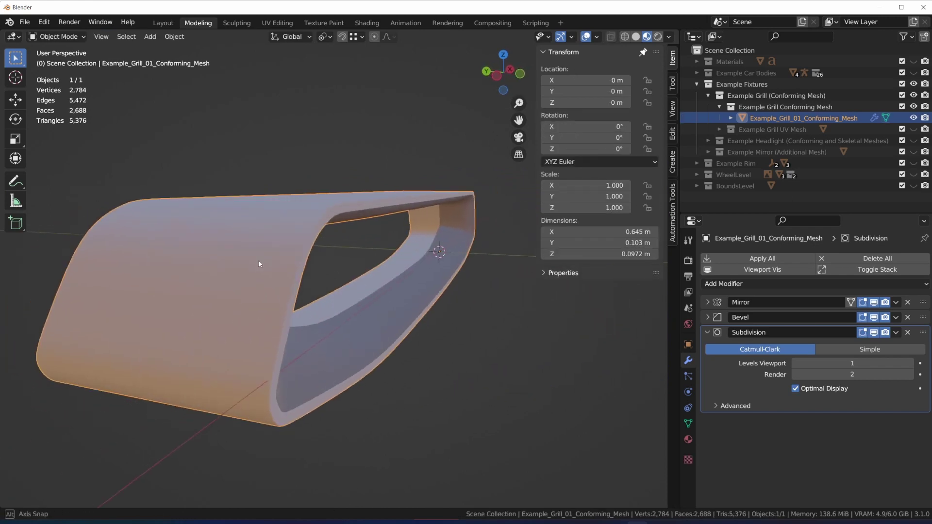
pyautogui.scroll(2, 337, 258)
pyautogui.moveTo(337, 256); pyautogui.dragTo(339, 250, button='middle')
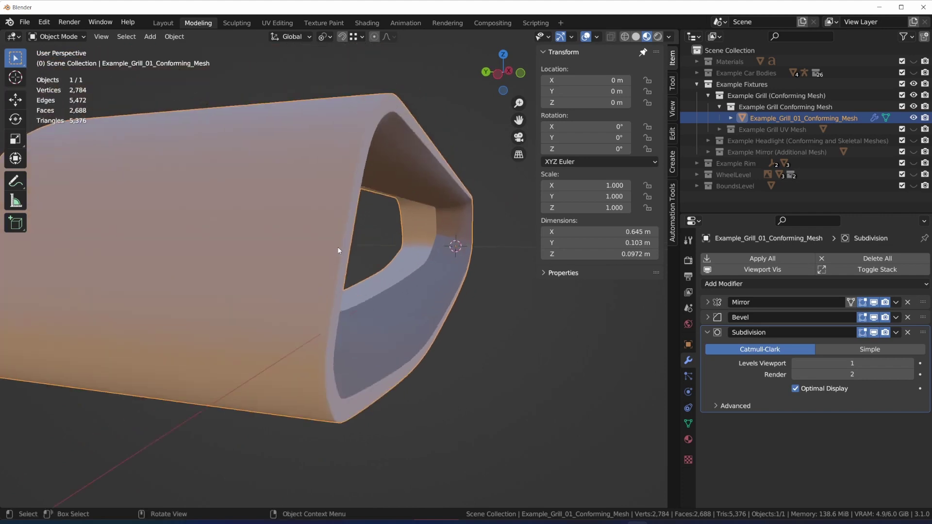
# - Expand the Bevel modifier and try Amount values of 0 m and 0.1 m
pyautogui.click(707, 318)
pyautogui.moveTo(854, 361); pyautogui.dragTo(835, 362)
pyautogui.click(835, 362)
pyautogui.write('0.1')
pyautogui.press('Return')
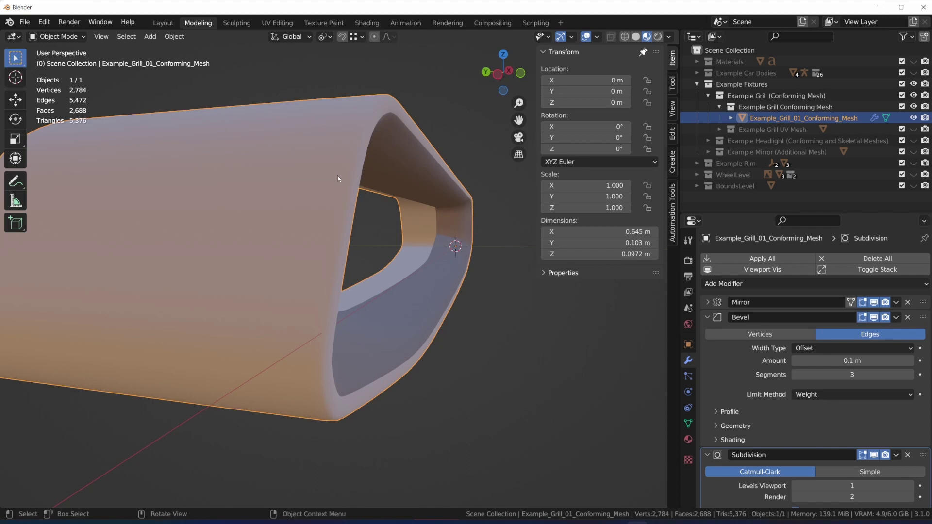
# - In Edit Mode, select the two rim edge loops with wireframe on and reduce their bevel weight
pyautogui.press('Tab')
pyautogui.keyDown('alt'); pyautogui.click(357, 161); pyautogui.keyUp('alt')
pyautogui.keyDown('alt'); pyautogui.keyDown('shift'); pyautogui.click(362, 165); pyautogui.keyUp('shift'); pyautogui.keyUp('alt')
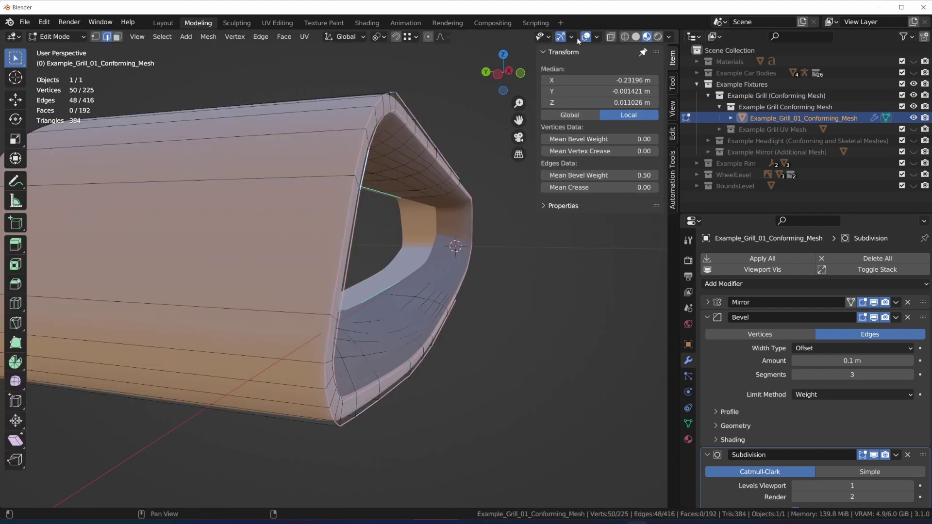
pyautogui.click(596, 37)
pyautogui.click(527, 240)
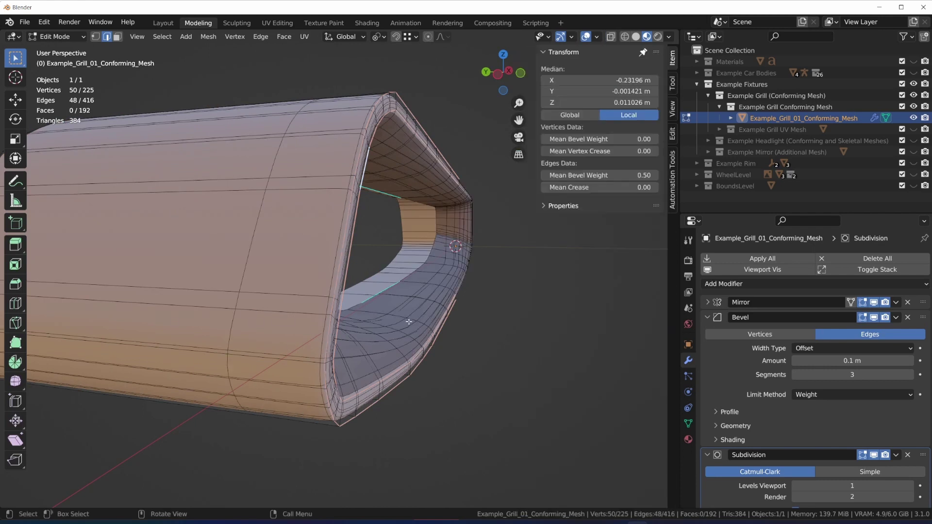
pyautogui.moveTo(602, 175)
pyautogui.mouseDown()
pyautogui.moveTo(567, 175)
pyautogui.moveTo(597, 175)
pyautogui.mouseUp()
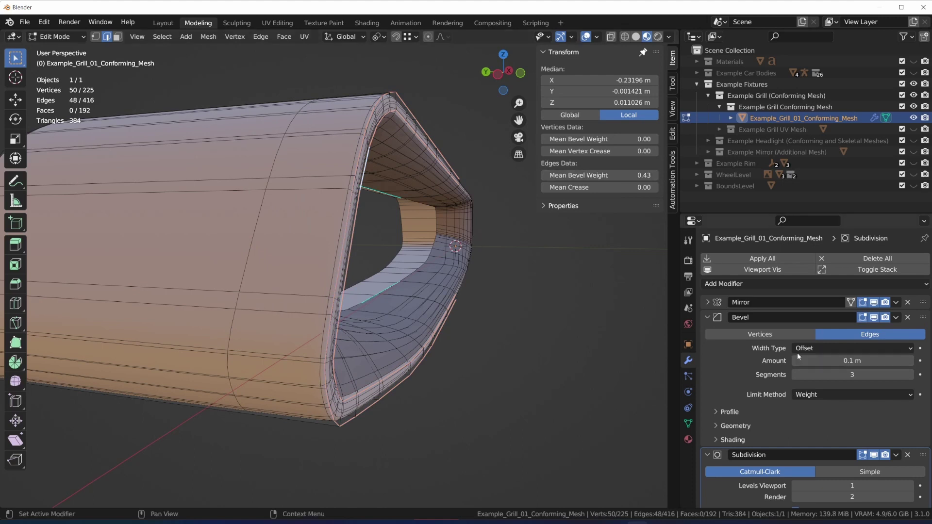
# - Try Bevel amounts of 0.05 m and 0.001 m, and raise the rim bevel weight to about 1
pyautogui.click(854, 360)
pyautogui.write('0.05')
pyautogui.press('Return')
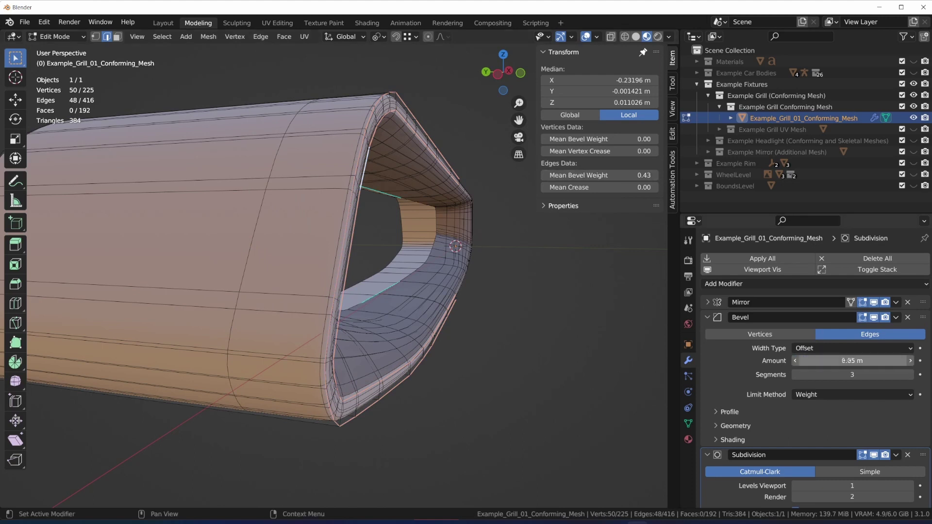
pyautogui.click(836, 361)
pyautogui.write('0.001')
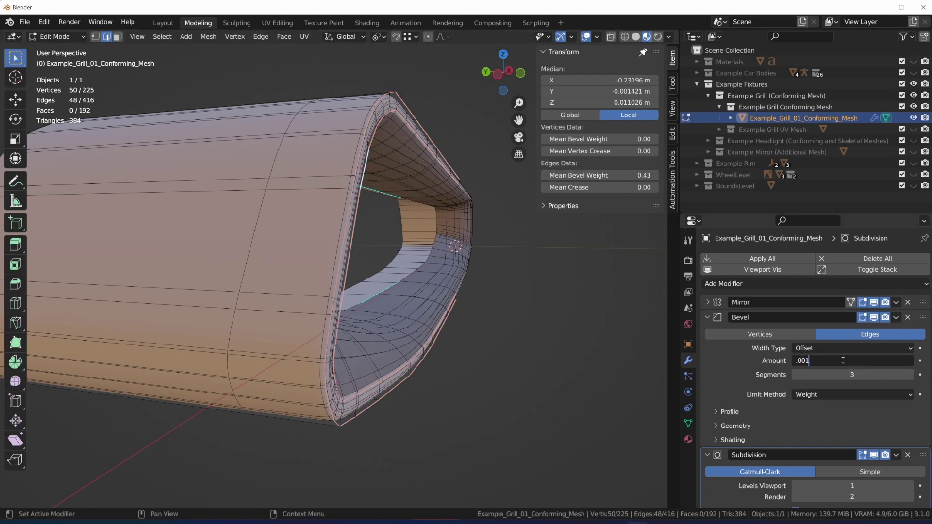
pyautogui.press('Return')
pyautogui.moveTo(597, 176); pyautogui.dragTo(653, 176)
# - Set the Bevel amount to 0.002 m, lower the rim weight to about 0.37, and check in Object Mode
pyautogui.click(869, 361)
pyautogui.write('0.002')
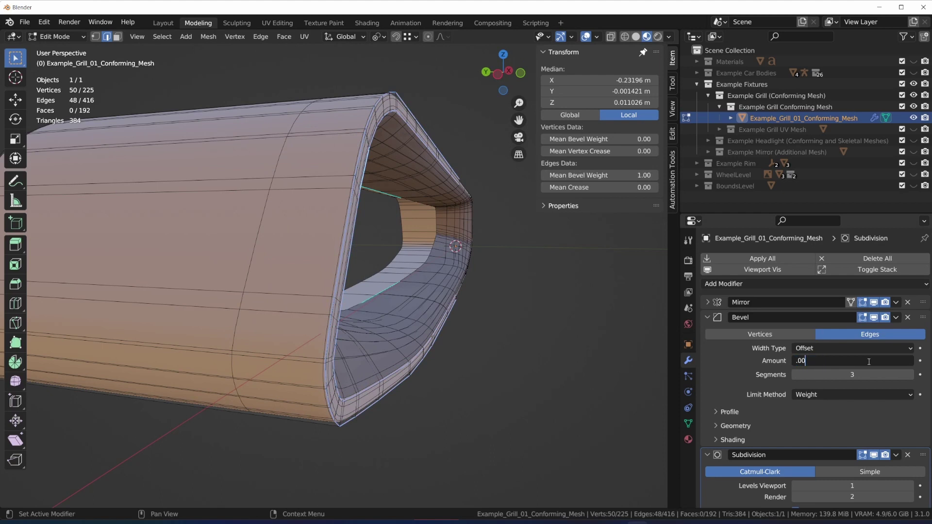
pyautogui.press('Return')
pyautogui.moveTo(631, 175)
pyautogui.mouseDown()
pyautogui.moveTo(587, 176)
pyautogui.moveTo(631, 175)
pyautogui.moveTo(597, 175)
pyautogui.moveTo(621, 176)
pyautogui.mouseUp()
pyautogui.press('Tab')
pyautogui.moveTo(505, 359); pyautogui.dragTo(277, 247, button='middle')
pyautogui.press('Tab')
# - Delete the edge loop across the grill's upper band
pyautogui.keyDown('alt'); pyautogui.click(272, 214); pyautogui.keyUp('alt')
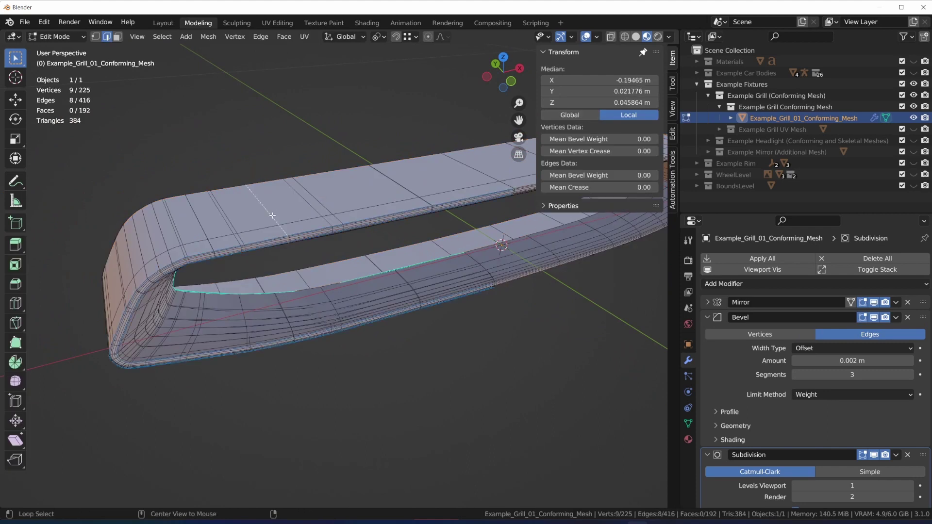
pyautogui.press('x')
pyautogui.click(308, 376)
pyautogui.moveTo(302, 379); pyautogui.dragTo(218, 272, button='middle')
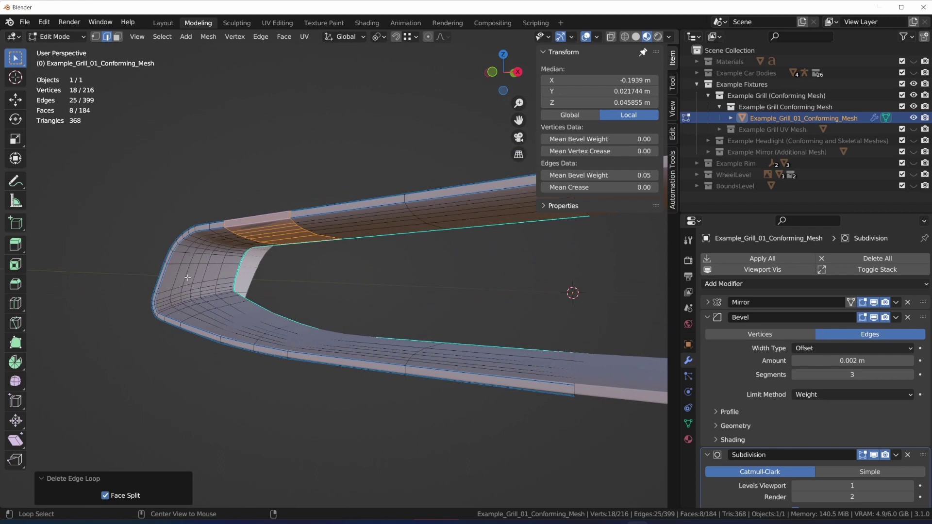
# - Delete three edge loops at the inner corner and review the result in Object Mode
pyautogui.keyDown('alt'); pyautogui.click(218, 272); pyautogui.keyUp('alt')
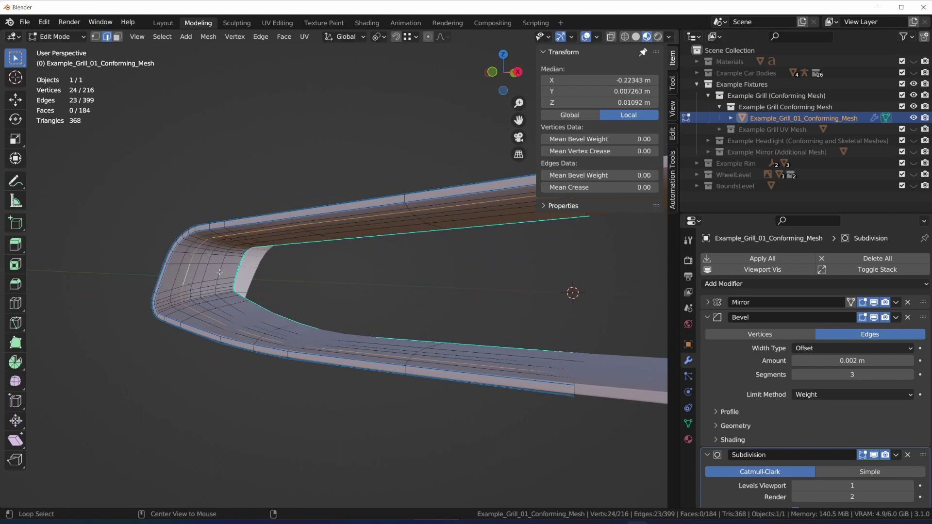
pyautogui.keyDown('alt'); pyautogui.keyDown('shift'); pyautogui.click(207, 275); pyautogui.keyUp('shift'); pyautogui.keyUp('alt')
pyautogui.moveTo(224, 304); pyautogui.dragTo(222, 301, button='middle')
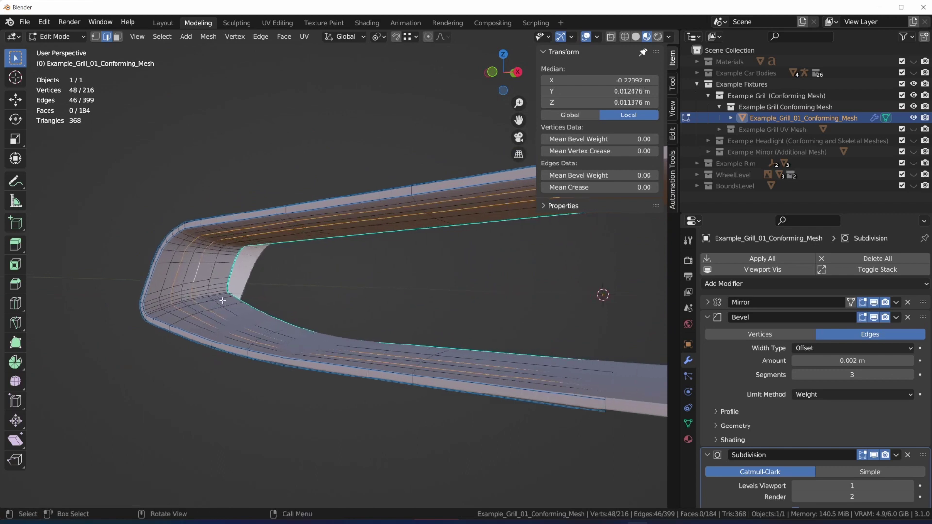
pyautogui.keyDown('alt'); pyautogui.keyDown('shift'); pyautogui.click(211, 272); pyautogui.keyUp('shift'); pyautogui.keyUp('alt')
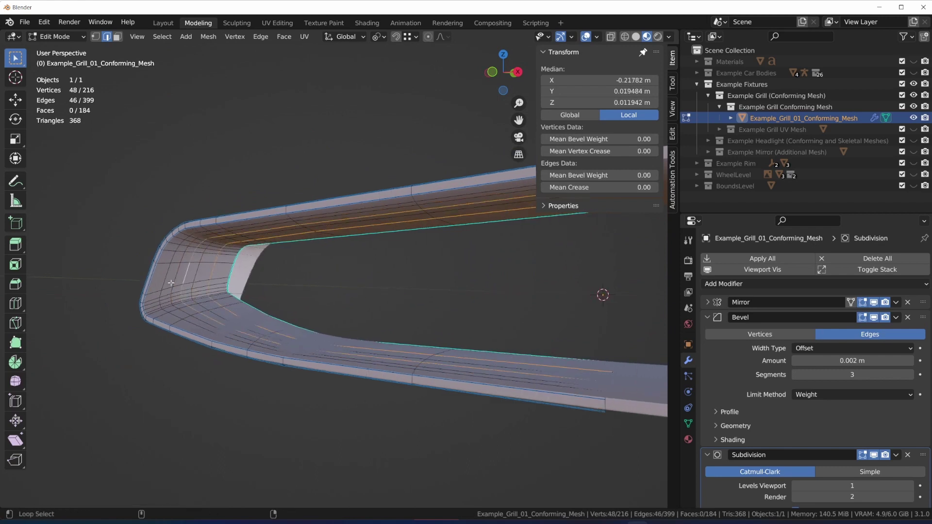
pyautogui.press('x')
pyautogui.click(233, 396)
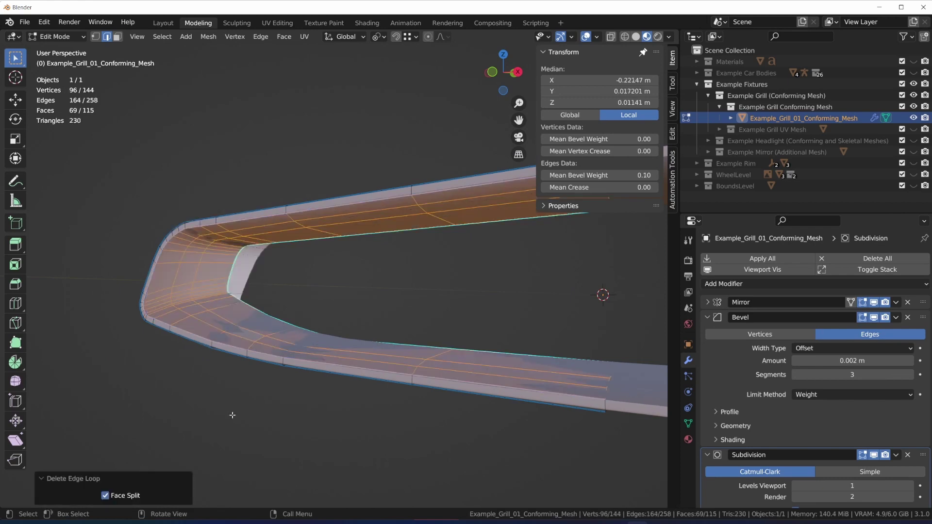
pyautogui.moveTo(229, 416); pyautogui.dragTo(304, 442, button='middle')
pyautogui.press('Tab')
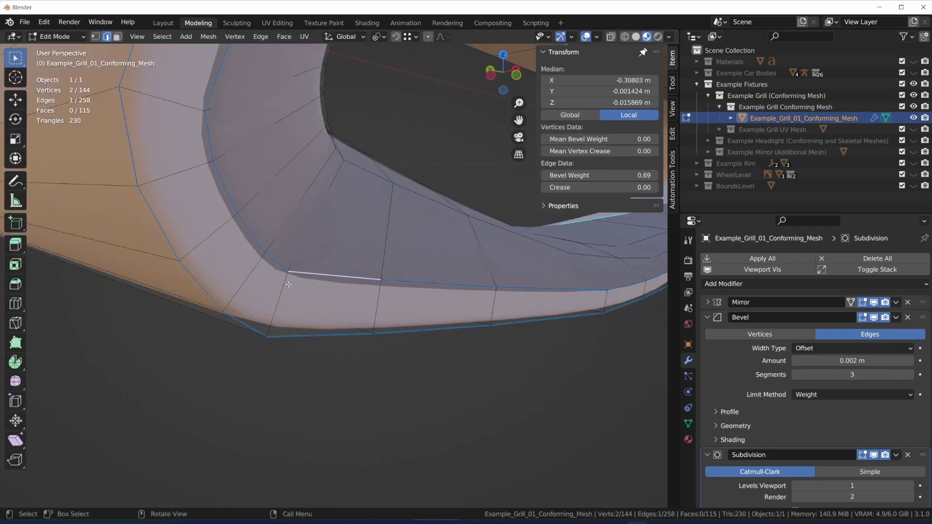
pyautogui.moveTo(289, 284); pyautogui.dragTo(208, 244, button='middle')
pyautogui.press('Tab')
pyautogui.scroll(-5, 208, 245)
pyautogui.scroll(5, 313, 255)
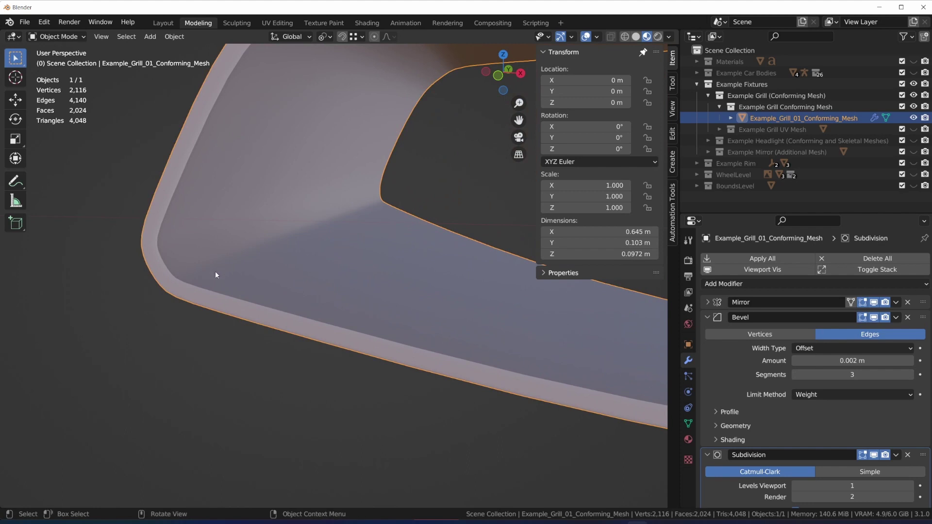
# - Add a loop cut across the grill corner and slide it into place
pyautogui.press('Tab')
pyautogui.hotkey('ctrl', 'r')
pyautogui.click(239, 275)
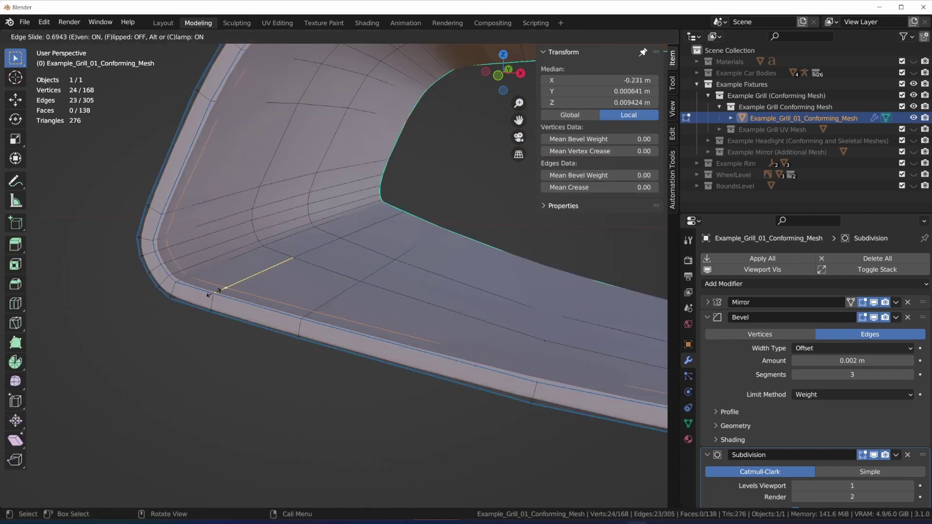
pyautogui.click(211, 295)
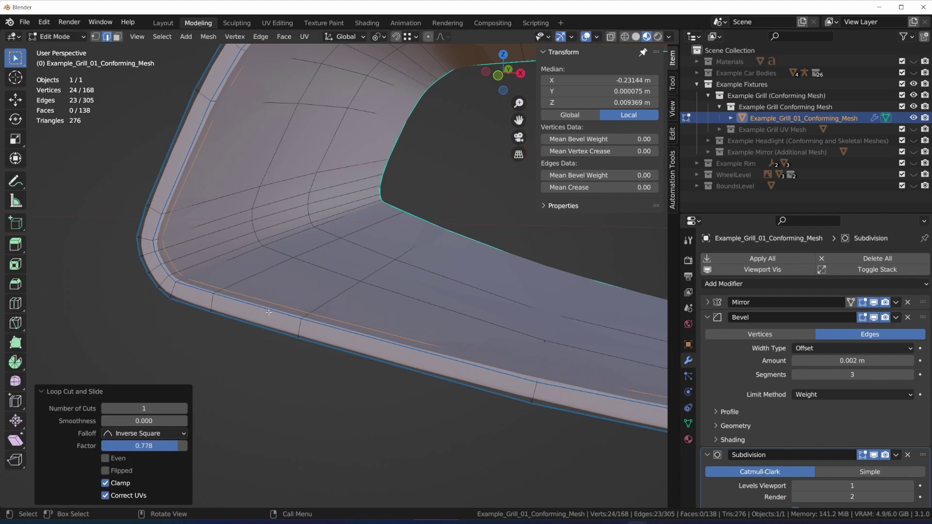
# - Assign the Panel_1 material to a selected face strip, then clear the selection
pyautogui.press('1')
pyautogui.keyDown('alt'); pyautogui.keyDown('shift'); pyautogui.click(301, 319); pyautogui.keyUp('shift'); pyautogui.keyUp('alt')
pyautogui.click(688, 439)
pyautogui.click(726, 272)
pyautogui.click(745, 364)
pyautogui.hotkey('alt', 'a')
pyautogui.moveTo(322, 416); pyautogui.dragTo(327, 424, button='middle')
pyautogui.press('Tab')
# - Edge-slide the inner rim loop of the grill opening
pyautogui.moveTo(360, 384); pyautogui.dragTo(297, 370, button='middle')
pyautogui.scroll(5, 340, 388)
pyautogui.moveTo(394, 403); pyautogui.dragTo(491, 441, button='middle')
pyautogui.scroll(-4, 525, 398)
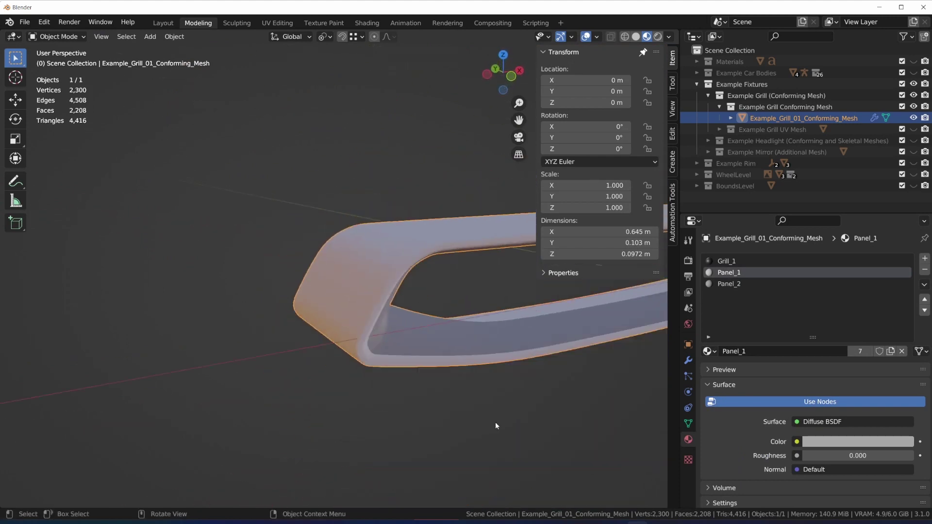
pyautogui.press('Tab')
pyautogui.scroll(3, 474, 379)
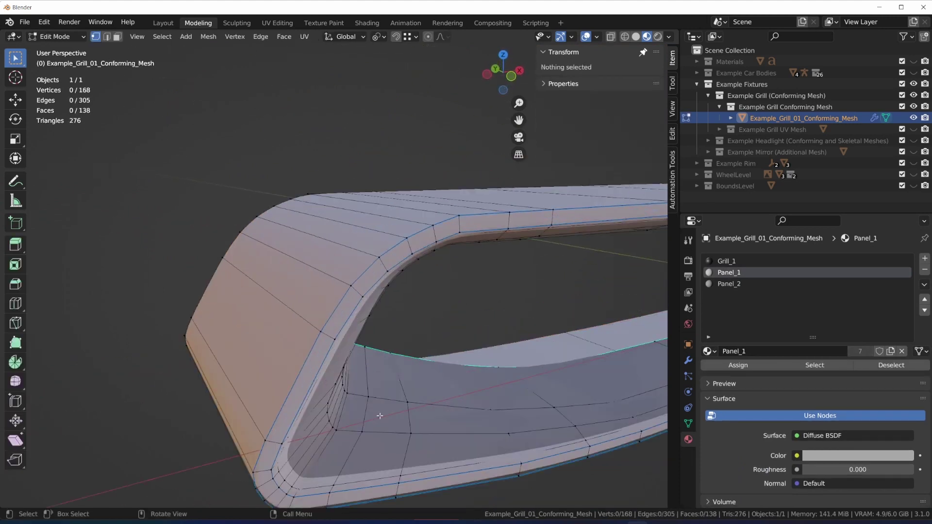
pyautogui.keyDown('alt'); pyautogui.click(411, 470); pyautogui.keyUp('alt')
pyautogui.press('g')
pyautogui.press('g')
pyautogui.click(467, 400)
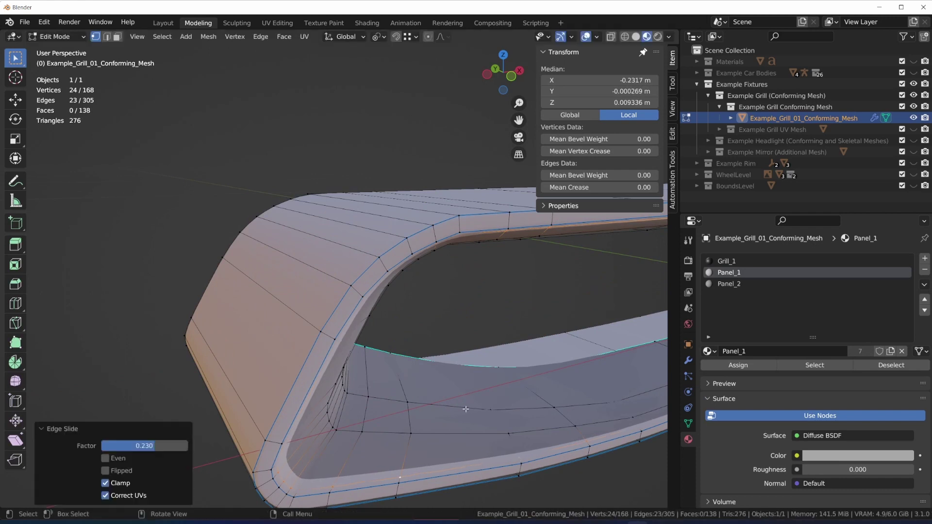
# - Cut a new loop near the rim of the grill opening and check the smoothed shape
pyautogui.hotkey('ctrl', 'r')
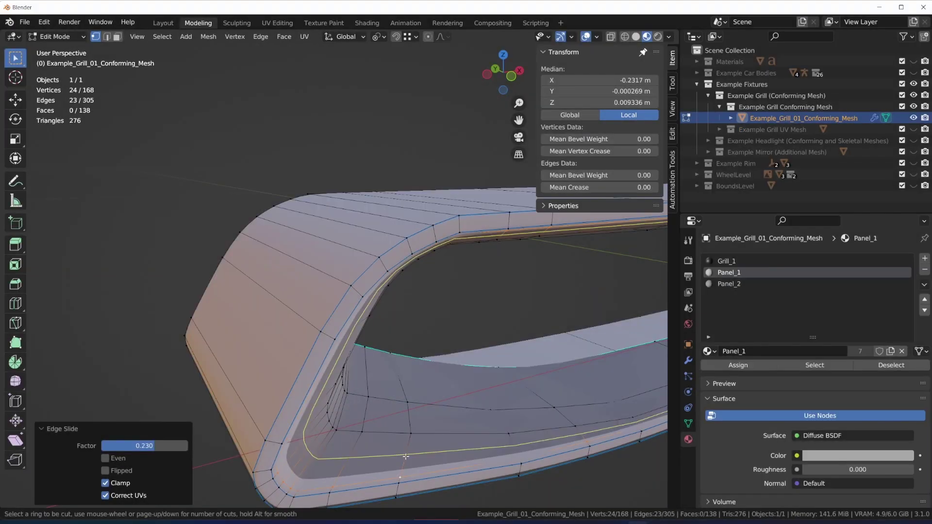
pyautogui.click(396, 457)
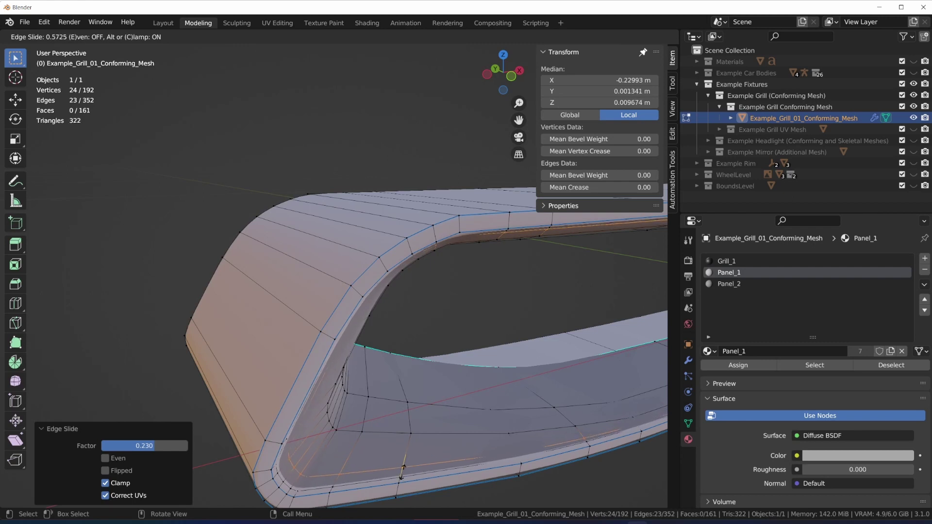
pyautogui.click(408, 467)
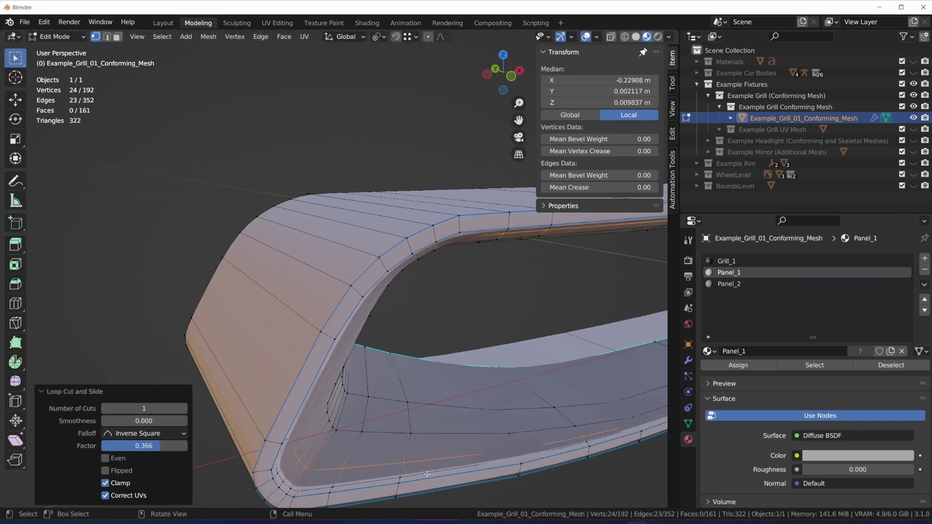
pyautogui.scroll(-4, 451, 490)
pyautogui.press('Tab')
pyautogui.scroll(5, 489, 444)
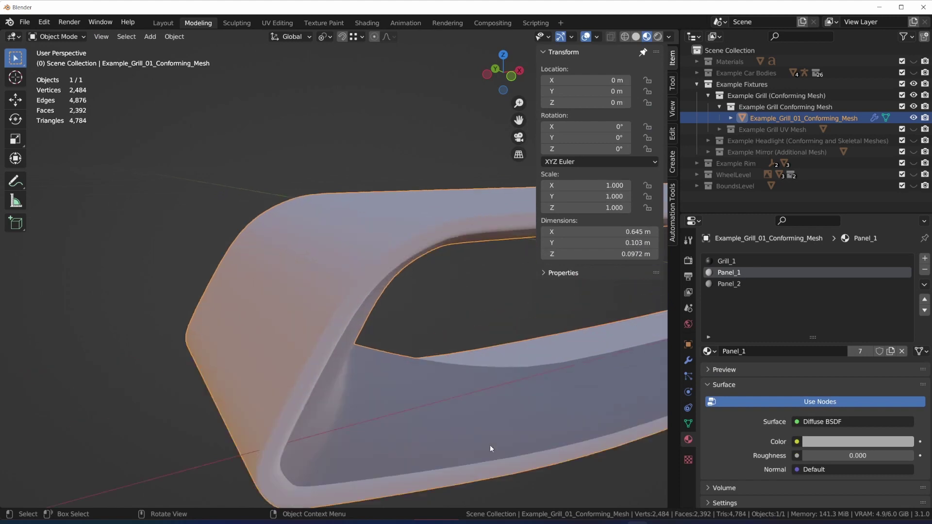
pyautogui.scroll(-2, 437, 448)
pyautogui.press('Tab')
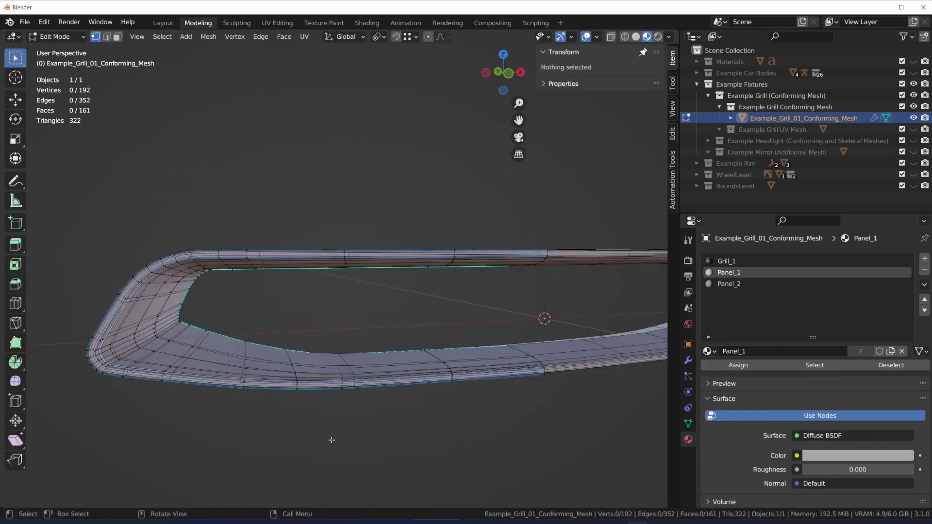
# - Select the inner edge loop around the grill opening and crease it to about 0.97
pyautogui.keyDown('alt'); pyautogui.click(373, 350); pyautogui.keyUp('alt')
pyautogui.moveTo(371, 353)
pyautogui.mouseDown(button='middle')
pyautogui.moveTo(481, 333)
pyautogui.moveTo(571, 331)
pyautogui.moveTo(383, 367)
pyautogui.mouseUp(button='middle')
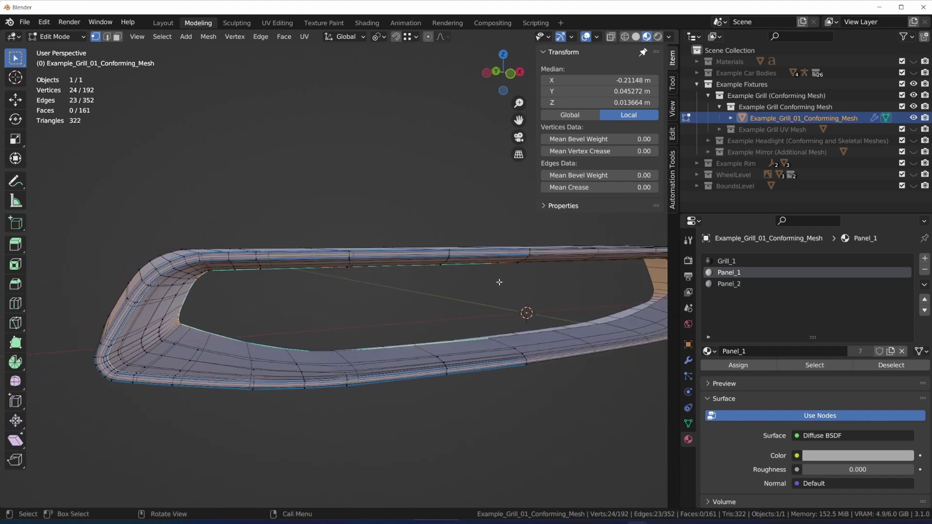
pyautogui.moveTo(600, 187); pyautogui.dragTo(646, 188)
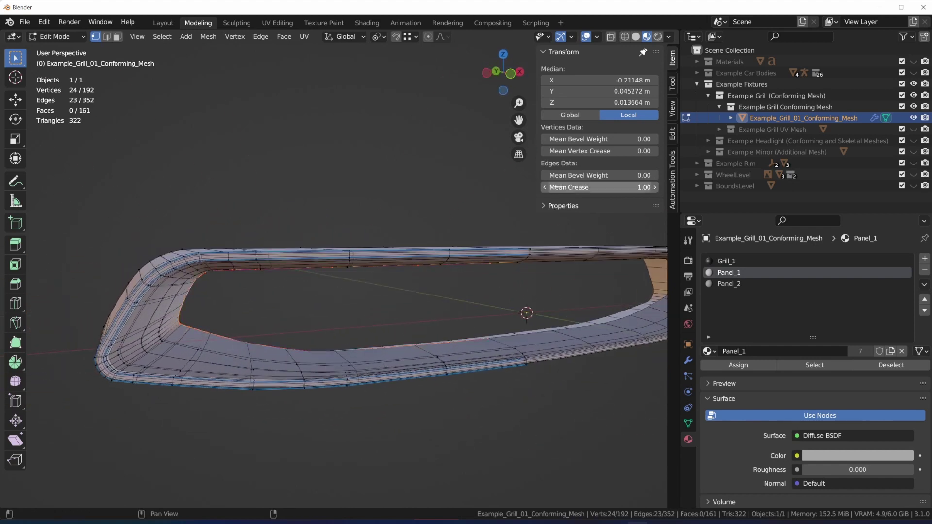
# - Fill the opening with a new face, assign it the Grill_1 material, and return to Object Mode
pyautogui.moveTo(374, 310); pyautogui.dragTo(360, 291, button='middle')
pyautogui.press('f')
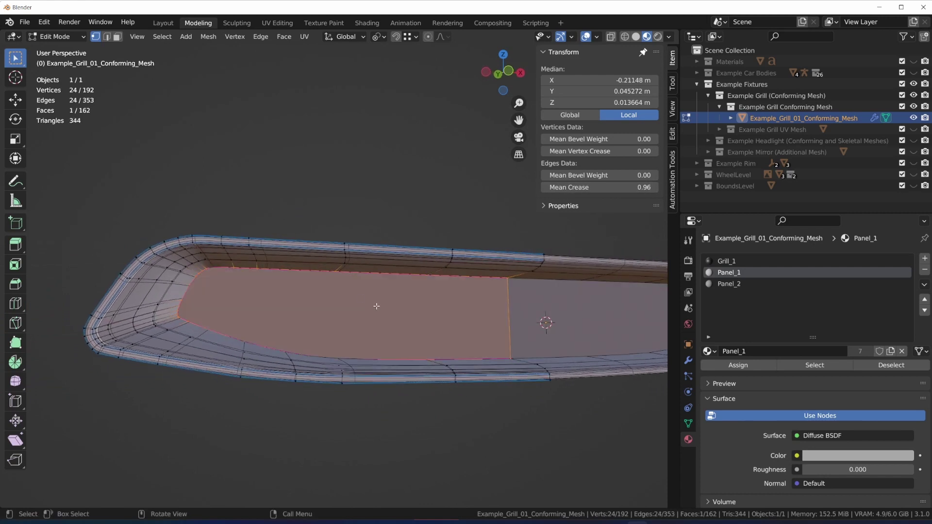
pyautogui.click(738, 261)
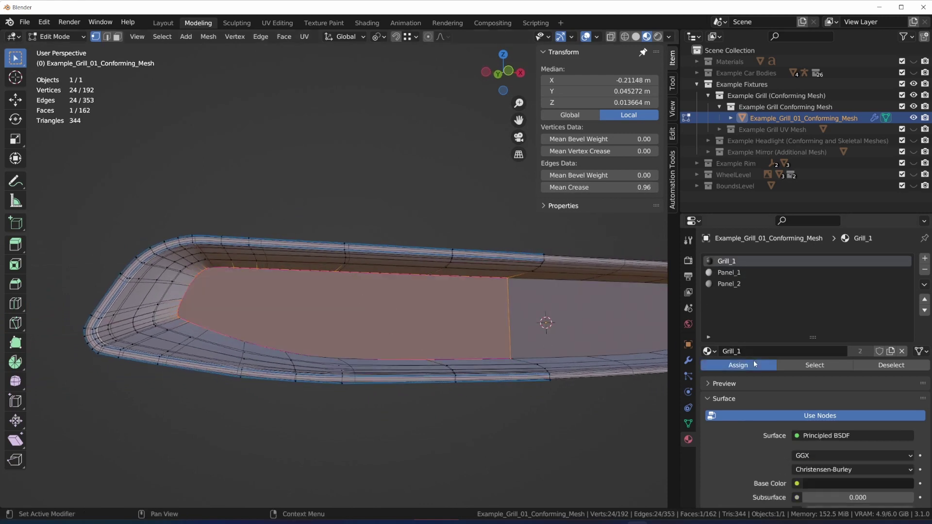
pyautogui.click(753, 362)
pyautogui.press('Tab')
pyautogui.moveTo(457, 453); pyautogui.dragTo(445, 413, button='middle')
pyautogui.click(410, 448)
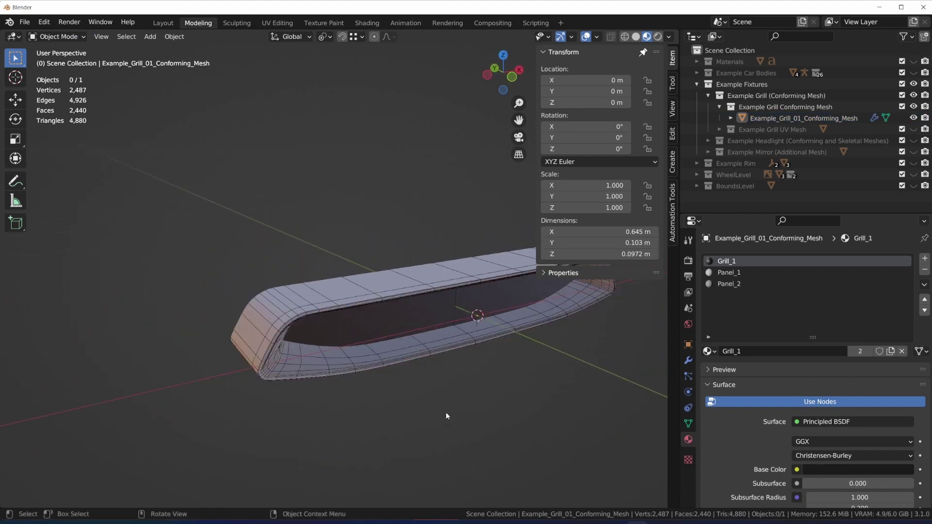
# - Add a Triangulate modifier with Quad Method set to Fixed, below the collapsed Bevel and Subdivision
pyautogui.click(689, 360)
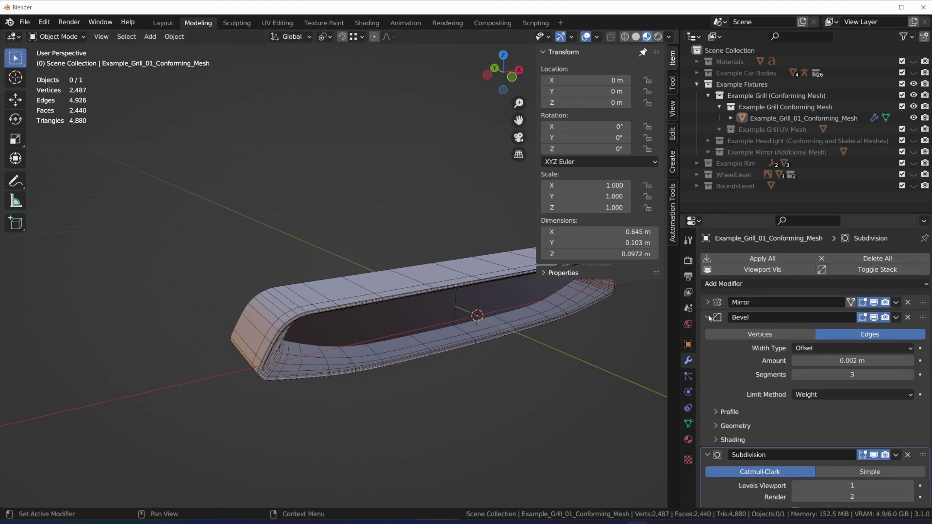
pyautogui.click(708, 318)
pyautogui.click(707, 333)
pyautogui.click(772, 284)
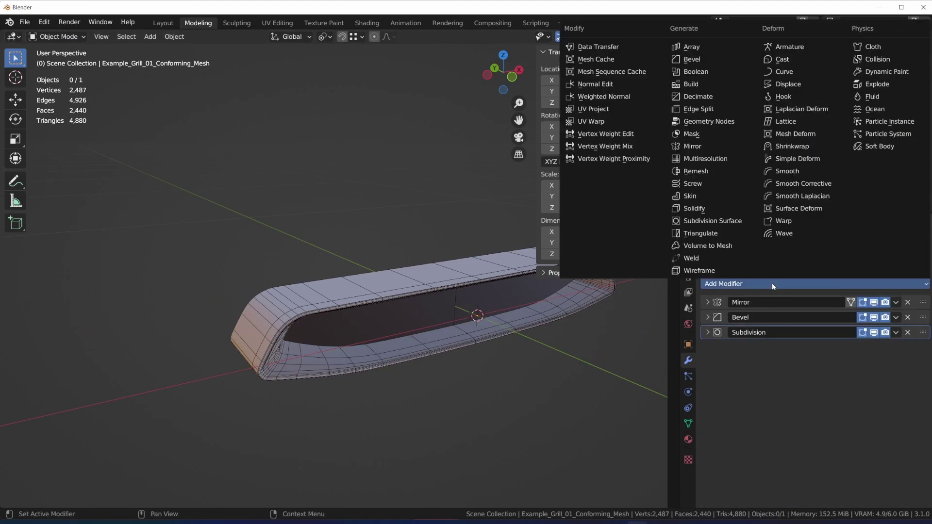
pyautogui.click(690, 233)
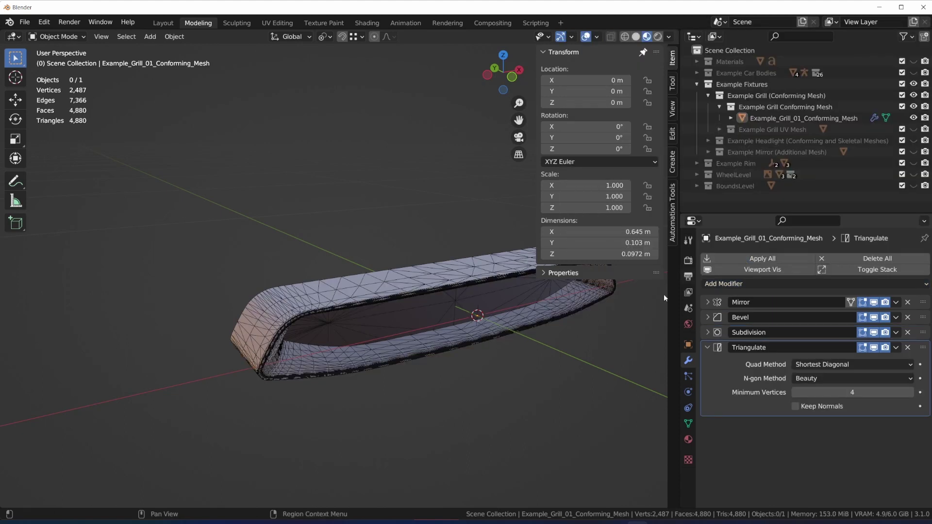
pyautogui.click(856, 365)
pyautogui.click(829, 387)
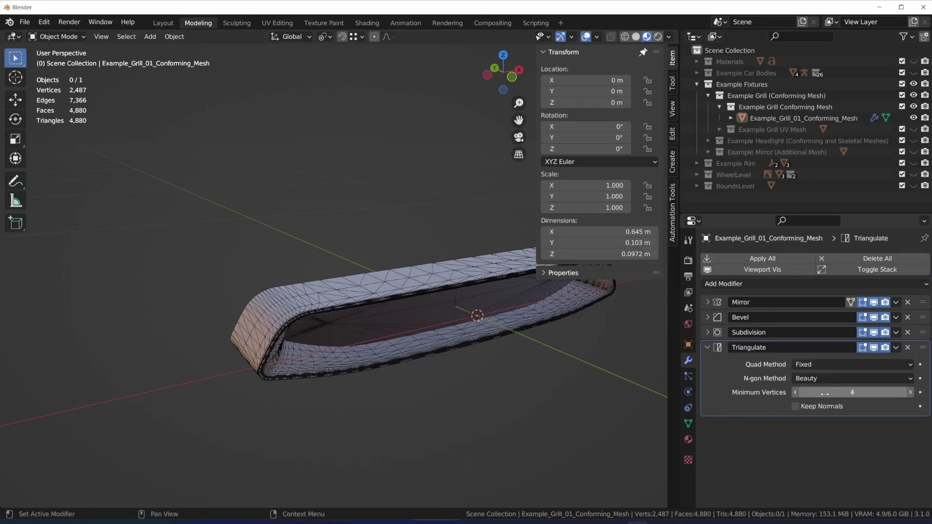
pyautogui.click(707, 348)
pyautogui.scroll(2, 500, 422)
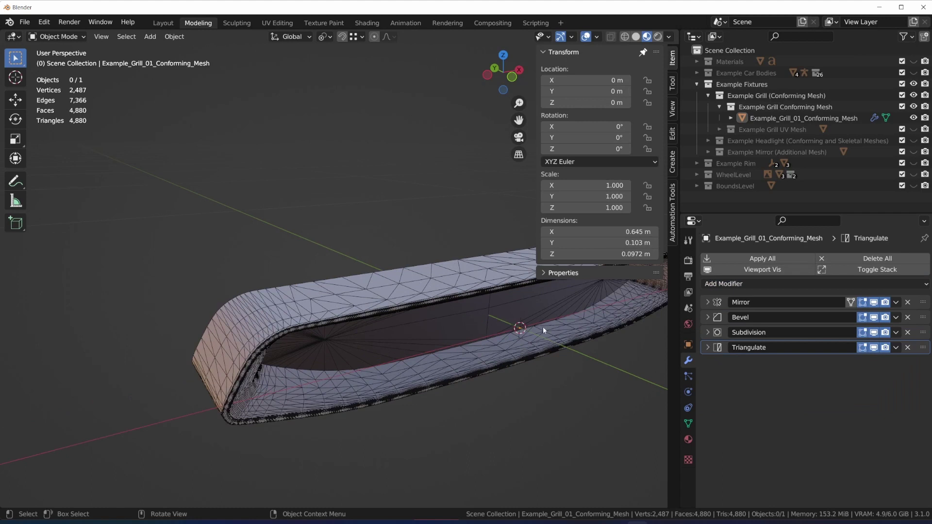
# - In Edit Mode, select two neighbouring faces on the grill's top surface
pyautogui.press('Tab')
pyautogui.moveTo(526, 328); pyautogui.dragTo(415, 222, button='middle')
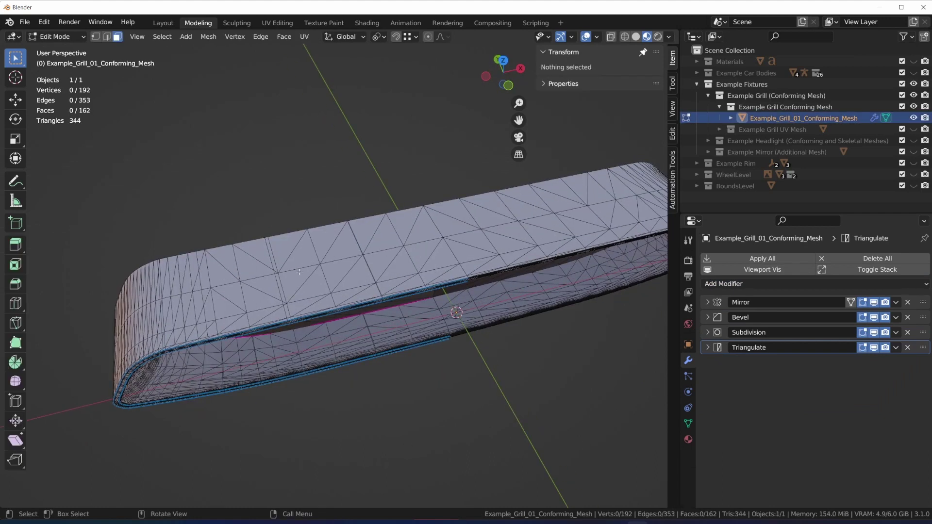
pyautogui.click(316, 248)
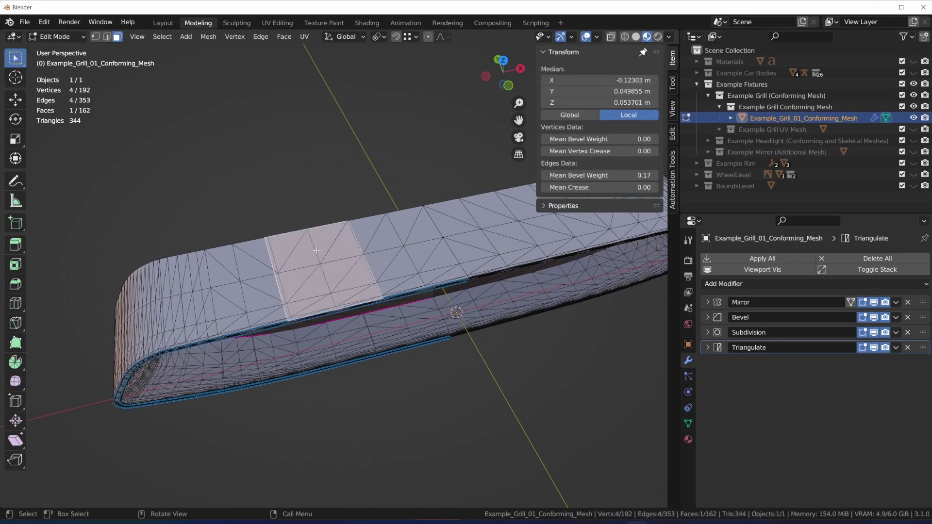
pyautogui.keyDown('shift'); pyautogui.click(395, 350); pyautogui.keyUp('shift')
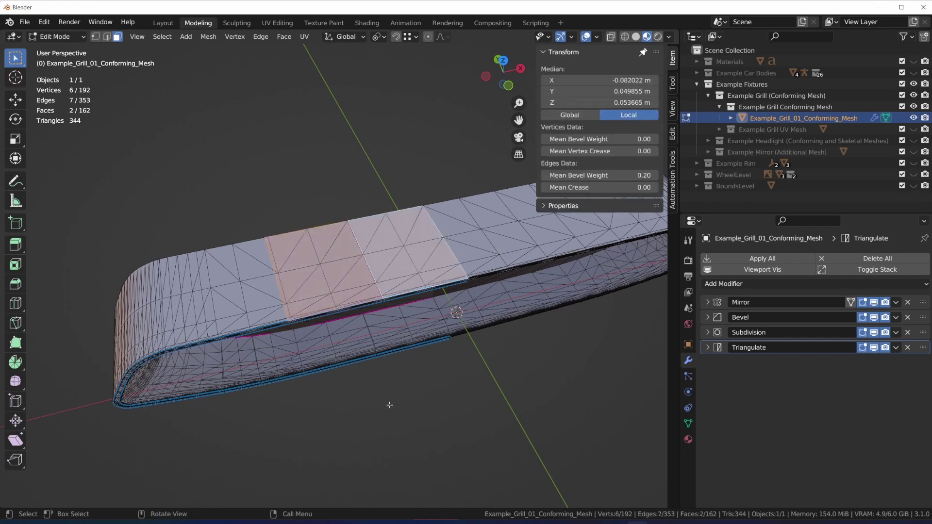
pyautogui.moveTo(390, 418); pyautogui.dragTo(398, 413, button='middle')
# - Show the Automation Tools panels with the modeling tools expanded and the export settings collapsed
pyautogui.click(673, 182)
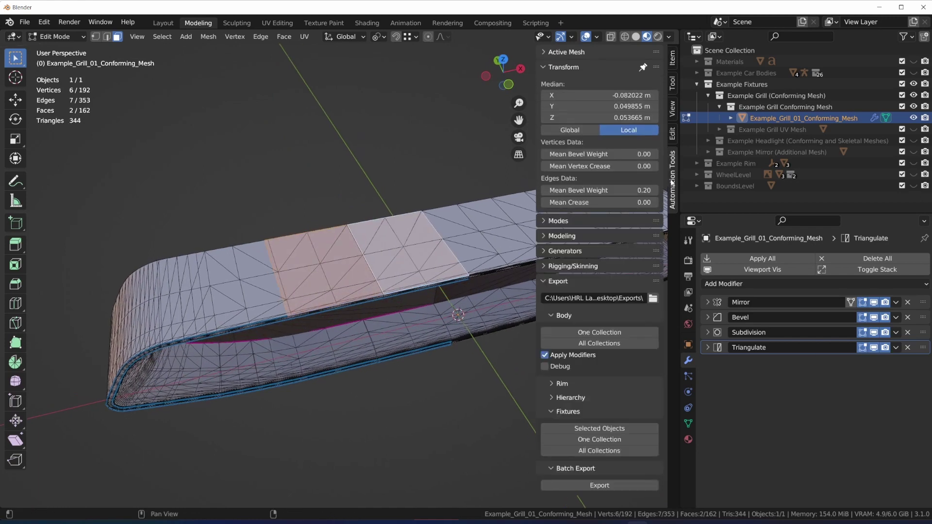
pyautogui.click(544, 265)
pyautogui.click(542, 264)
pyautogui.click(543, 281)
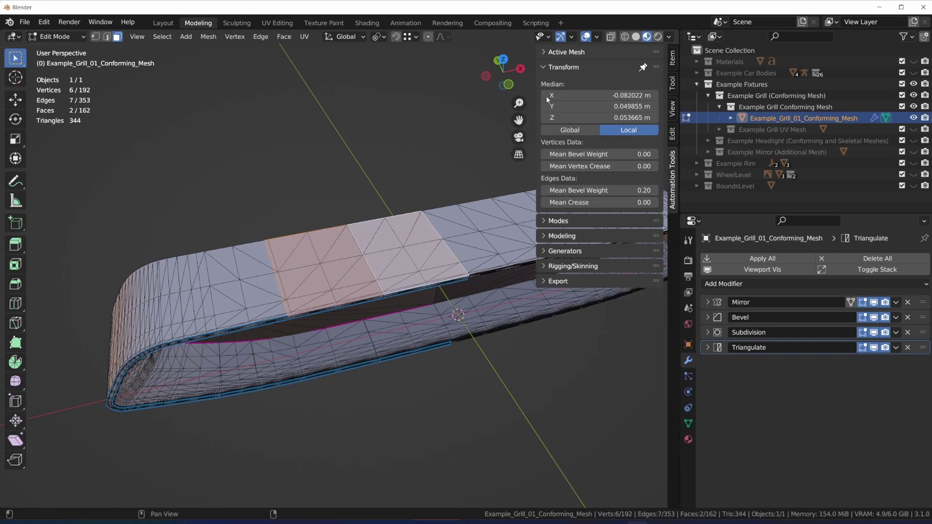
pyautogui.click(544, 236)
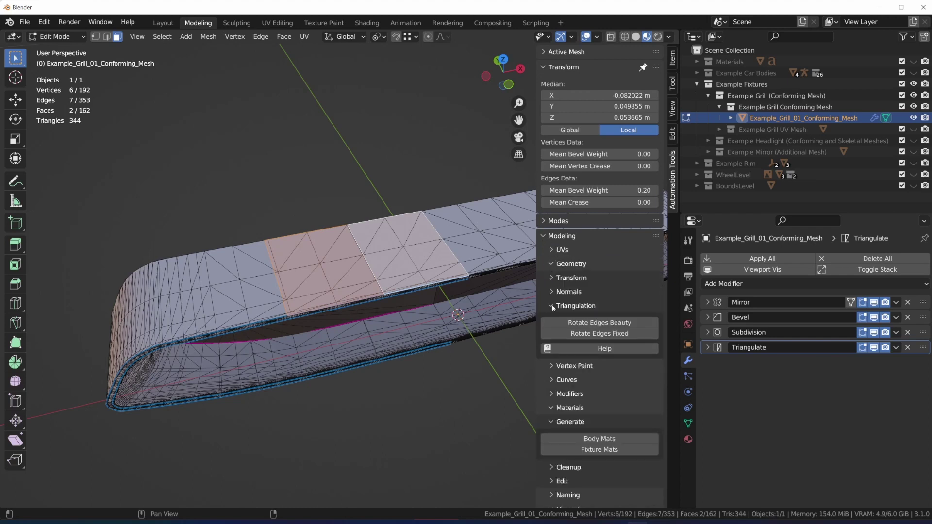
# - Re-triangulate the selected top faces, then redo it on a different top face
pyautogui.click(593, 325)
pyautogui.moveTo(440, 416); pyautogui.dragTo(379, 435, button='middle')
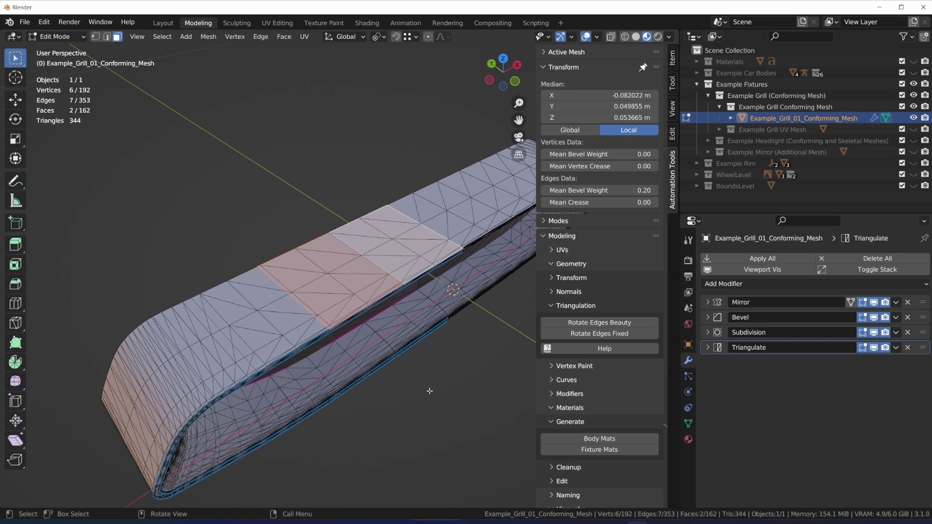
pyautogui.hotkey('ctrl', 'z')
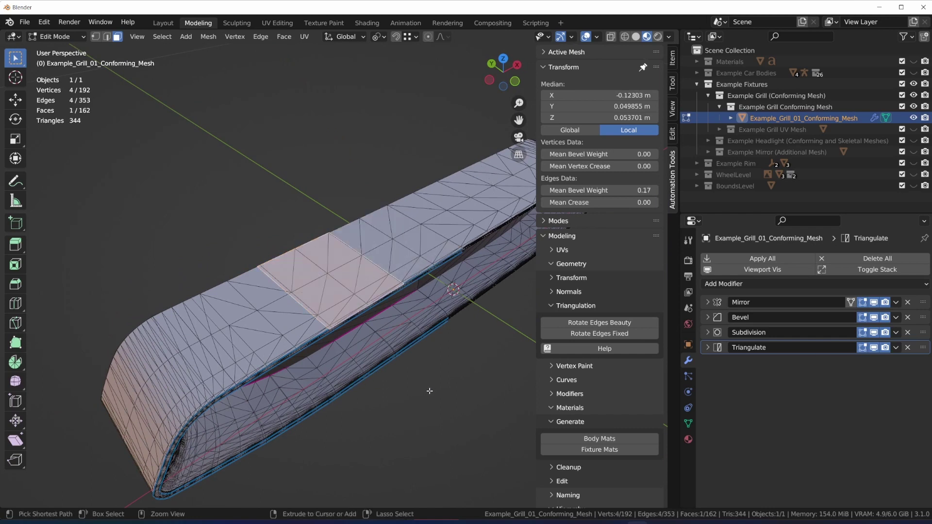
pyautogui.click(266, 328)
pyautogui.click(592, 323)
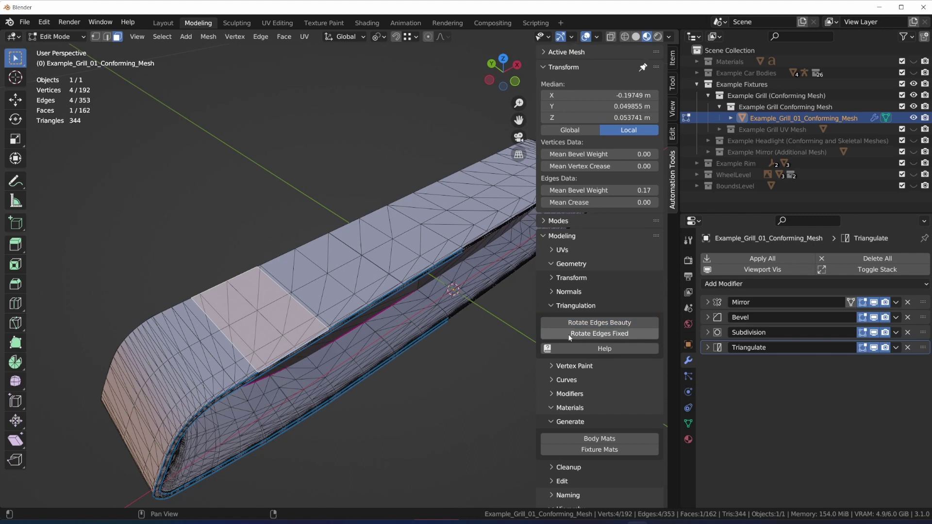
pyautogui.click(412, 430)
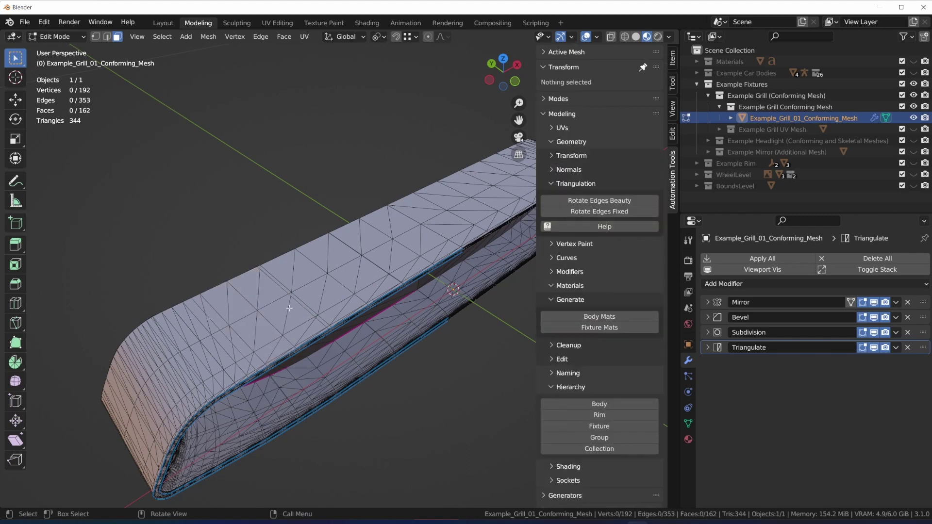
# - Rotate the triangle edges of faces on the grill's inner bevel to Beauty and Fixed layouts
pyautogui.moveTo(399, 397); pyautogui.dragTo(333, 367, button='middle')
pyautogui.click(332, 367)
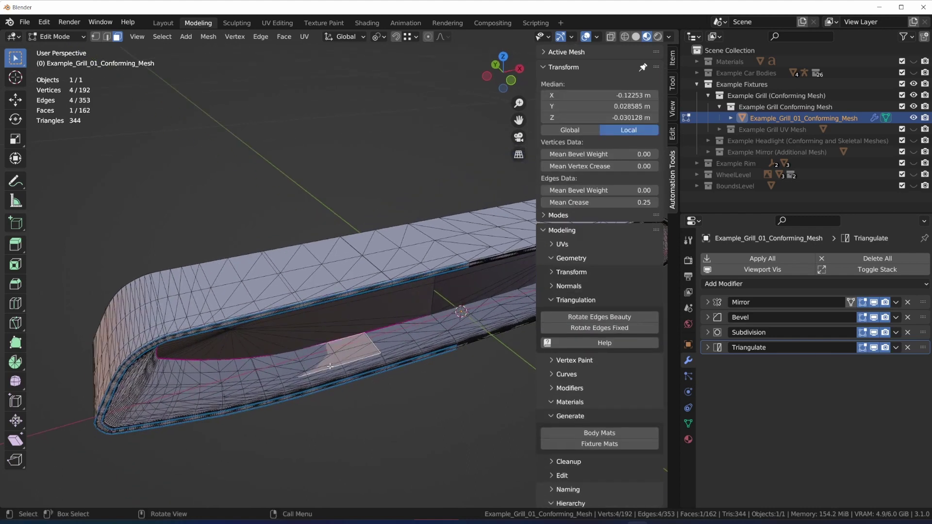
pyautogui.click(615, 323)
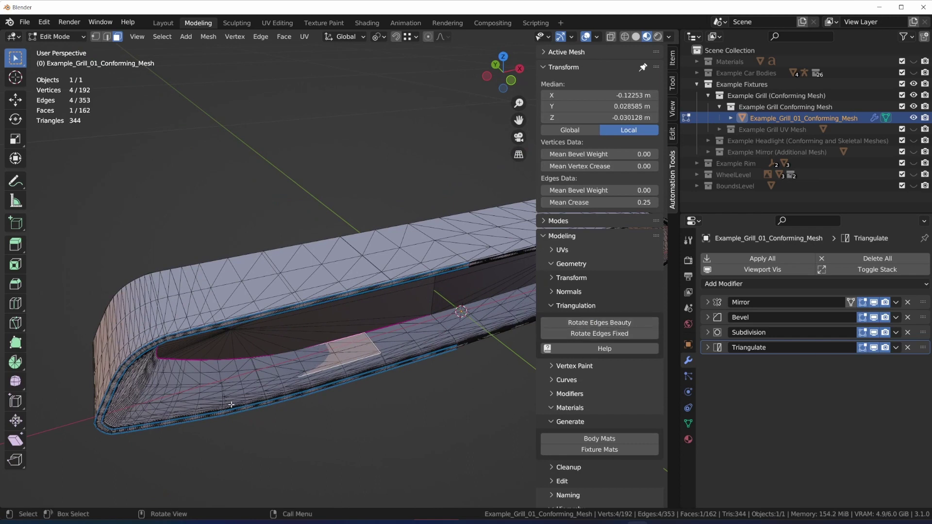
pyautogui.moveTo(237, 405); pyautogui.dragTo(131, 355, button='middle')
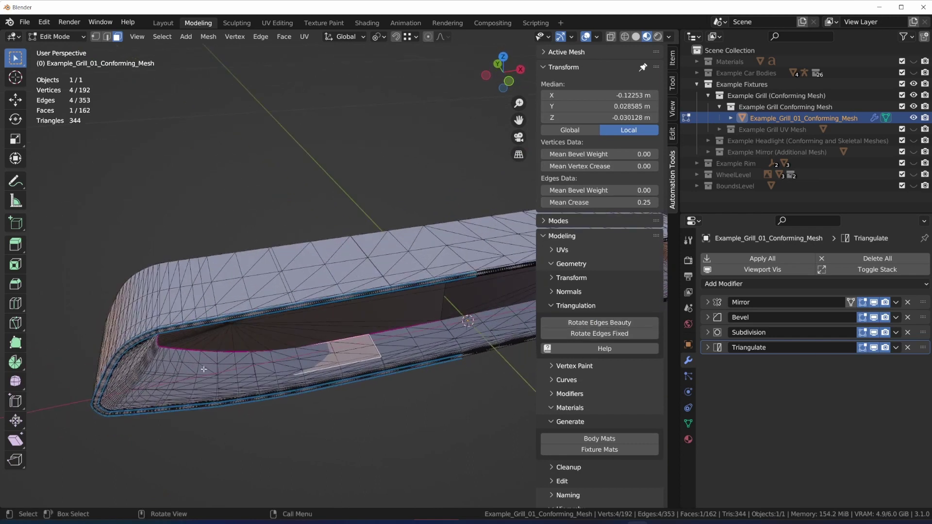
pyautogui.click(233, 367)
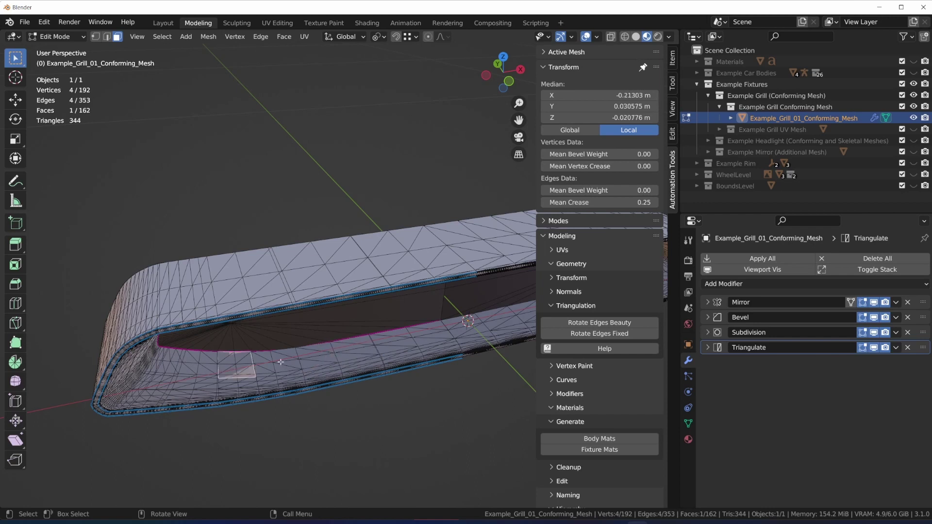
pyautogui.click(599, 326)
pyautogui.click(608, 334)
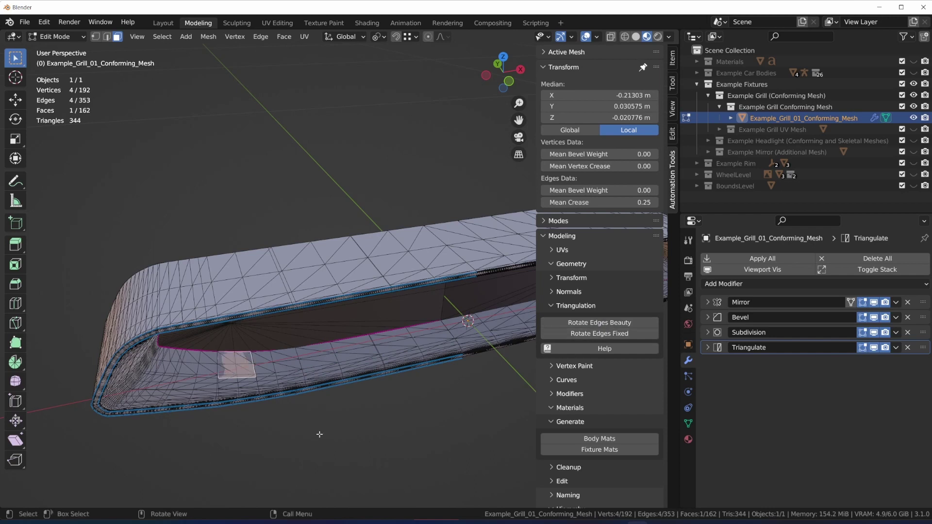
pyautogui.scroll(-5, 367, 427)
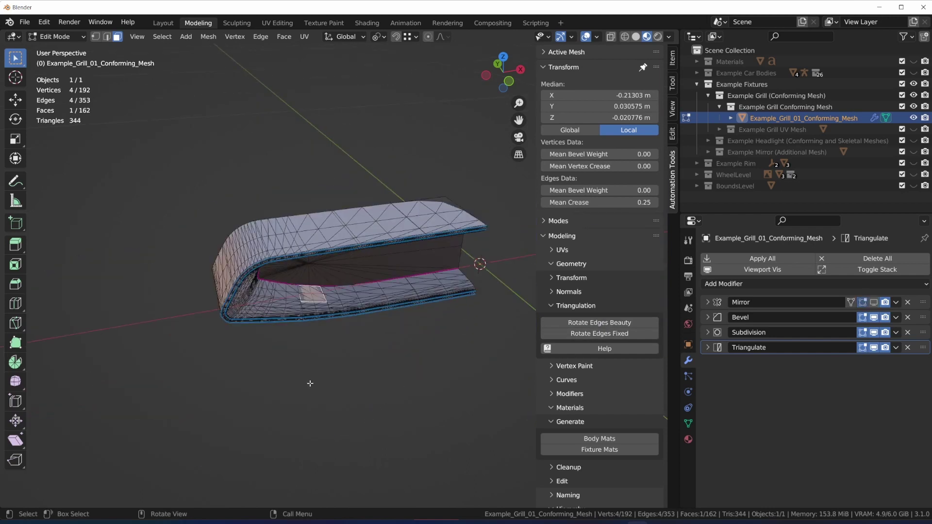
pyautogui.moveTo(310, 383); pyautogui.dragTo(353, 403, button='middle')
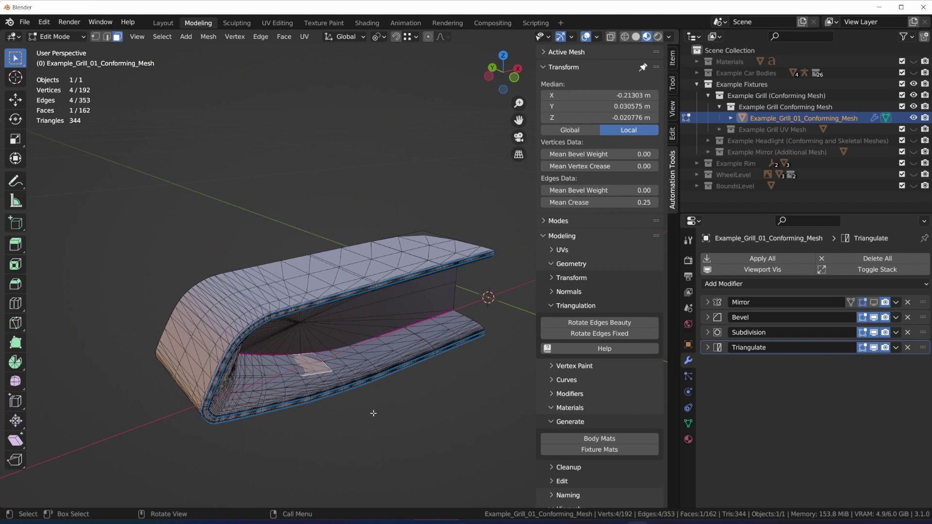
pyautogui.moveTo(379, 430)
pyautogui.mouseDown(button='middle')
pyautogui.moveTo(352, 400)
pyautogui.moveTo(382, 431)
pyautogui.mouseUp(button='middle')
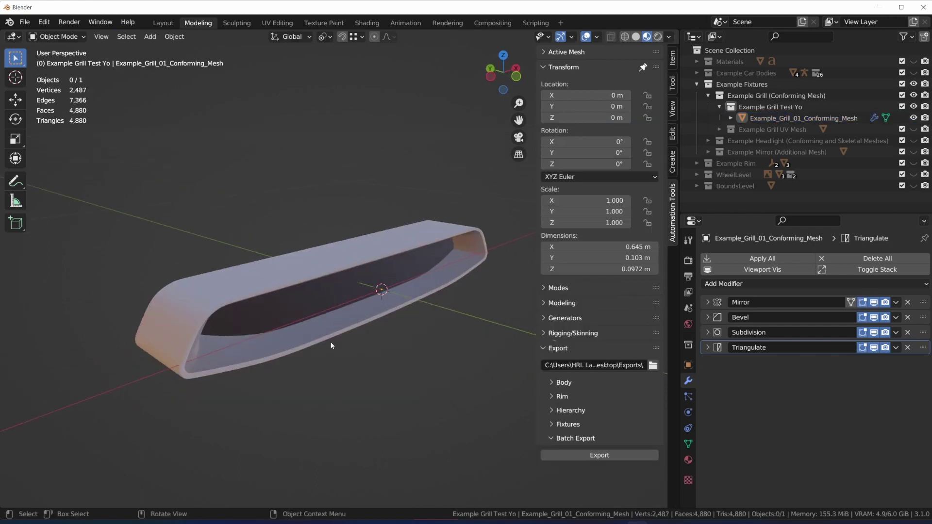
pyautogui.press('Tab')
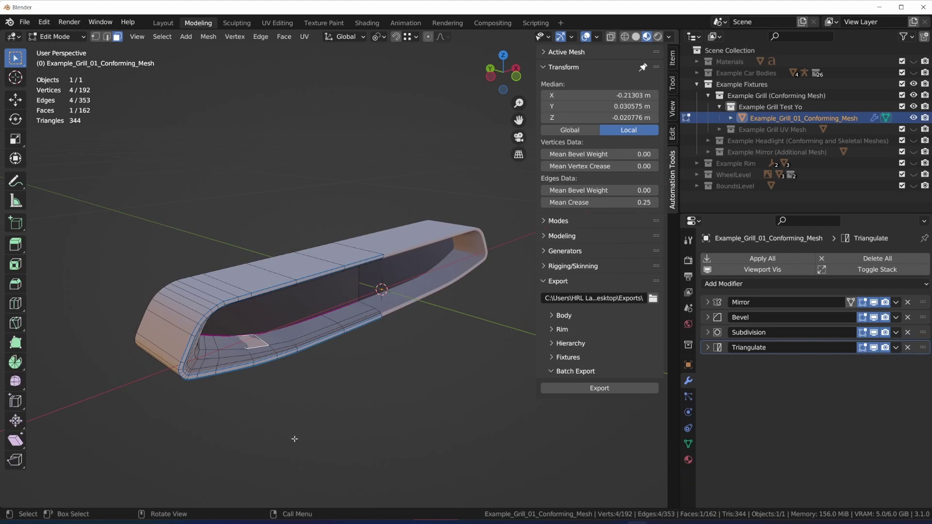
pyautogui.moveTo(295, 438)
pyautogui.mouseDown(button='middle')
pyautogui.moveTo(276, 399)
pyautogui.moveTo(228, 400)
pyautogui.moveTo(299, 443)
pyautogui.moveTo(288, 445)
pyautogui.mouseUp(button='middle')
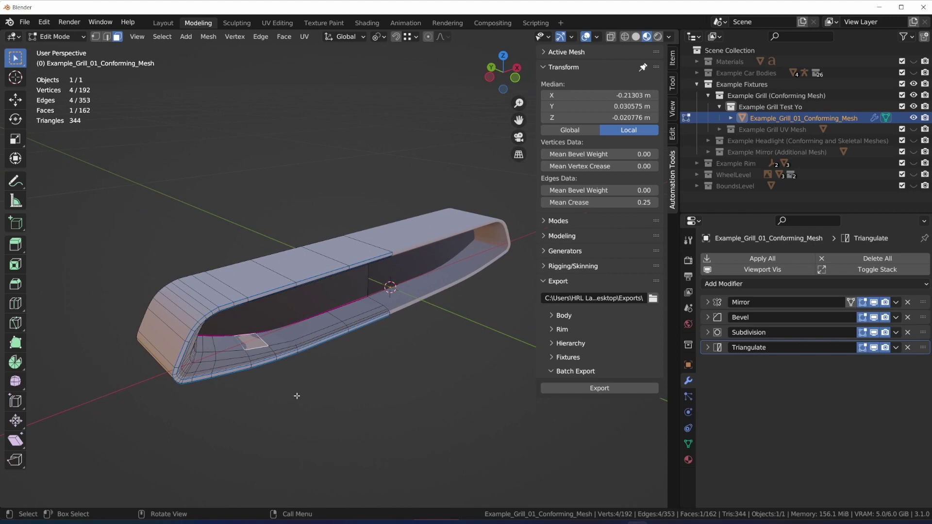
pyautogui.click(597, 38)
pyautogui.click(527, 239)
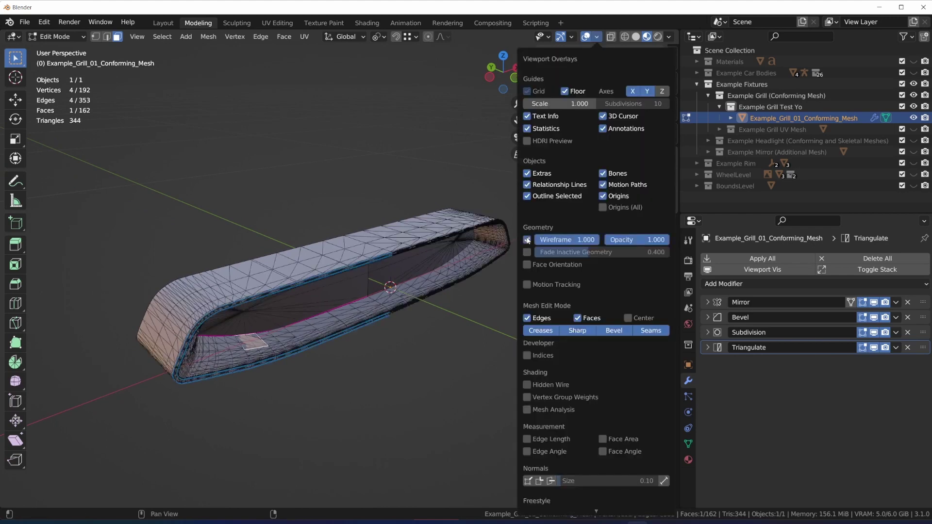
pyautogui.click(527, 240)
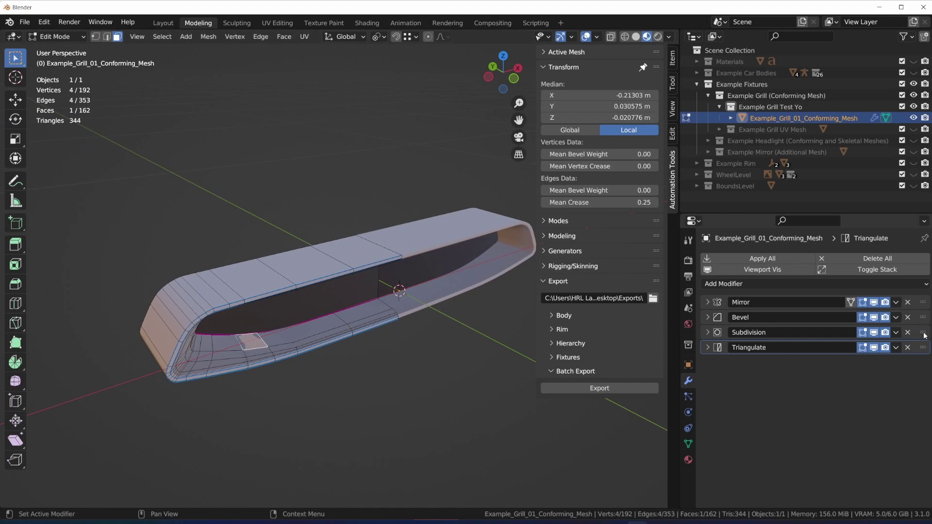
# - Move Subdivision above Bevel in the modifier stack, comparing the shape in Object and Edit Mode
pyautogui.moveTo(923, 333); pyautogui.dragTo(924, 318)
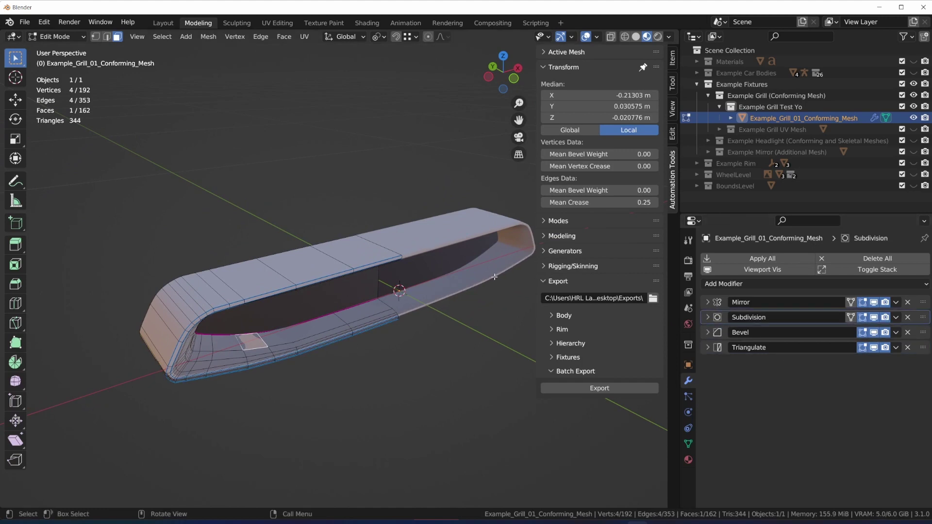
pyautogui.press('Tab')
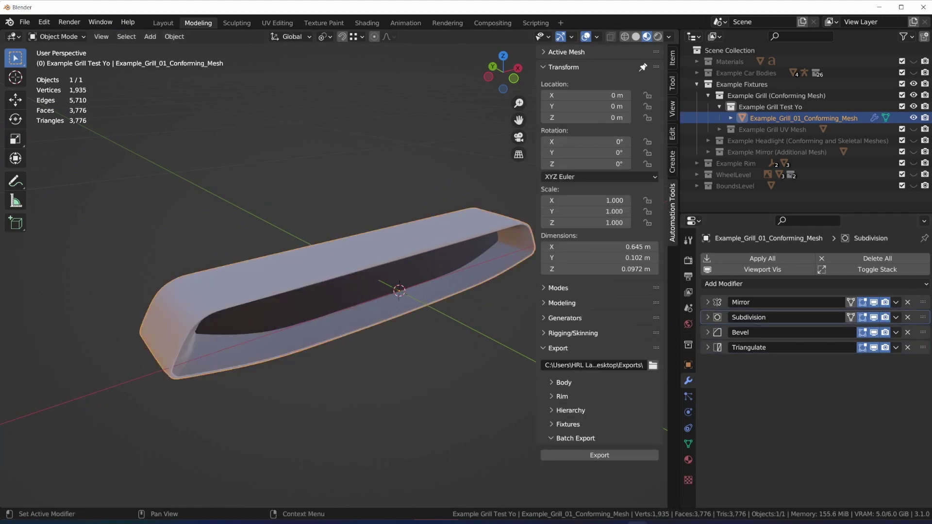
pyautogui.moveTo(922, 320)
pyautogui.mouseDown()
pyautogui.moveTo(923, 335)
pyautogui.moveTo(923, 317)
pyautogui.mouseUp()
pyautogui.scroll(2, 220, 366)
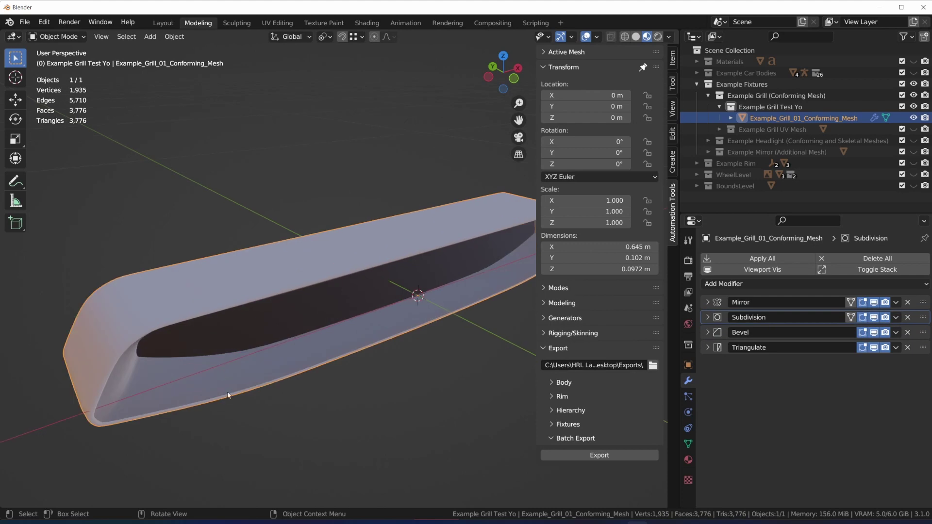
pyautogui.press('Tab')
pyautogui.moveTo(228, 394); pyautogui.dragTo(322, 375, button='middle')
pyautogui.scroll(4, 339, 371)
pyautogui.scroll(-3, 340, 374)
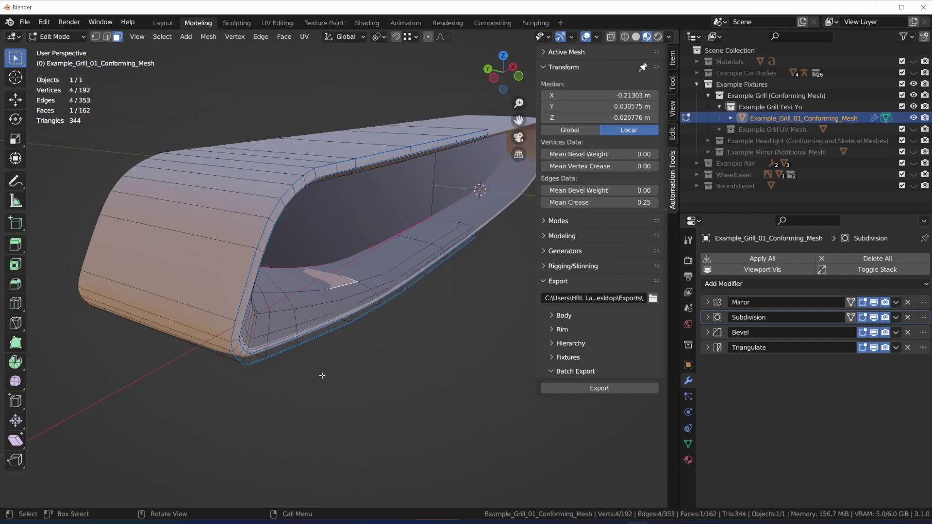
# - Insert an edge loop along the grill opening, slid to about 0.947 near the rim
pyautogui.hotkey('ctrl', 'r')
pyautogui.click(246, 245)
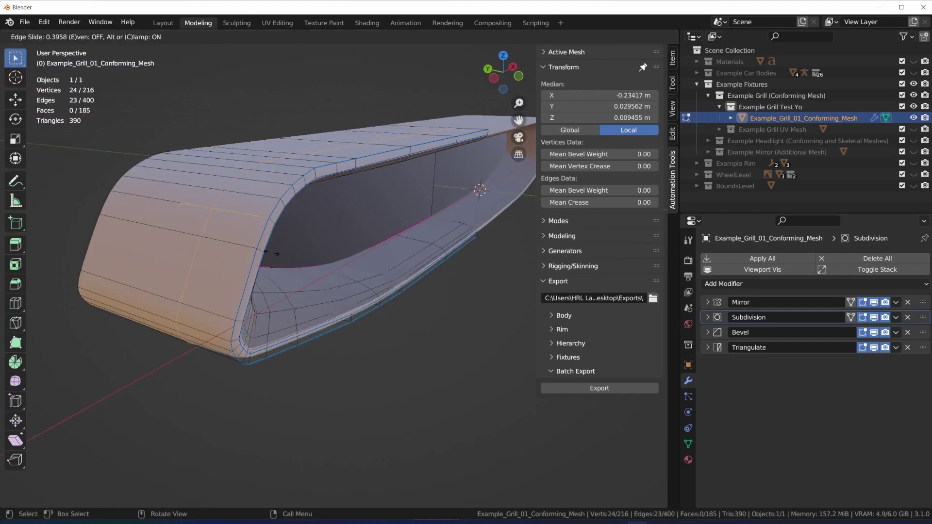
pyautogui.click(313, 265)
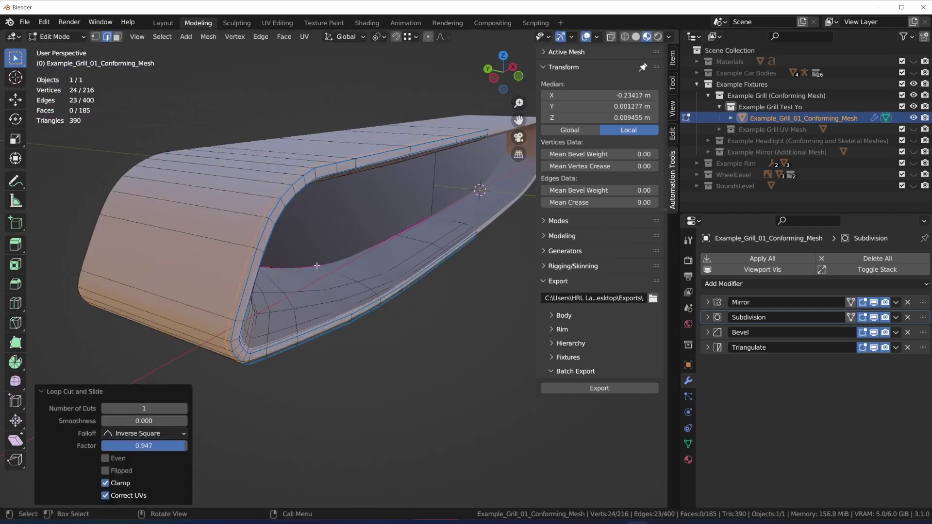
# - Compare the tightened smoothed curve in Edit and Object Mode, finishing in Object Mode
pyautogui.press('Tab')
pyautogui.moveTo(373, 375); pyautogui.dragTo(315, 401, button='middle')
pyautogui.scroll(-4, 320, 399)
pyautogui.scroll(2, 331, 385)
pyautogui.press('Tab')
pyautogui.moveTo(337, 363); pyautogui.dragTo(289, 267, button='middle')
pyautogui.press('Tab')
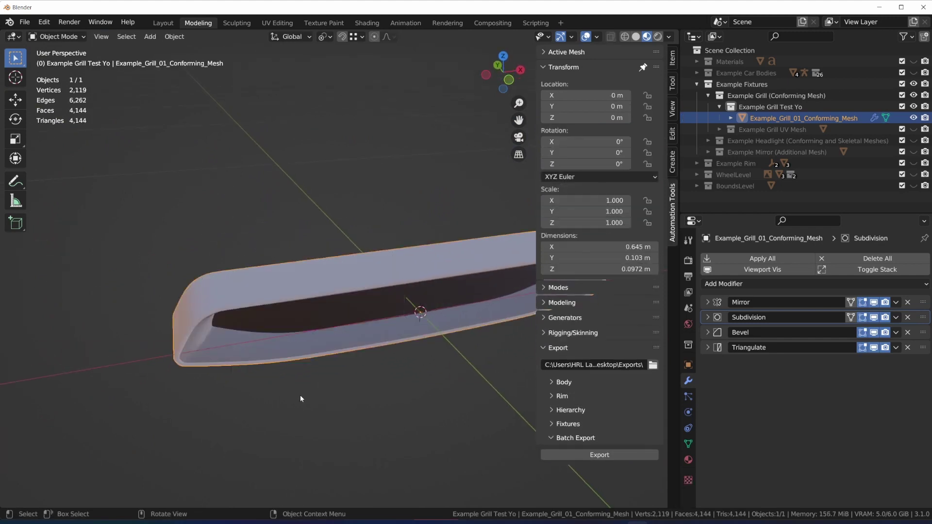
pyautogui.moveTo(300, 395); pyautogui.dragTo(339, 401, button='middle')
pyautogui.press('Tab')
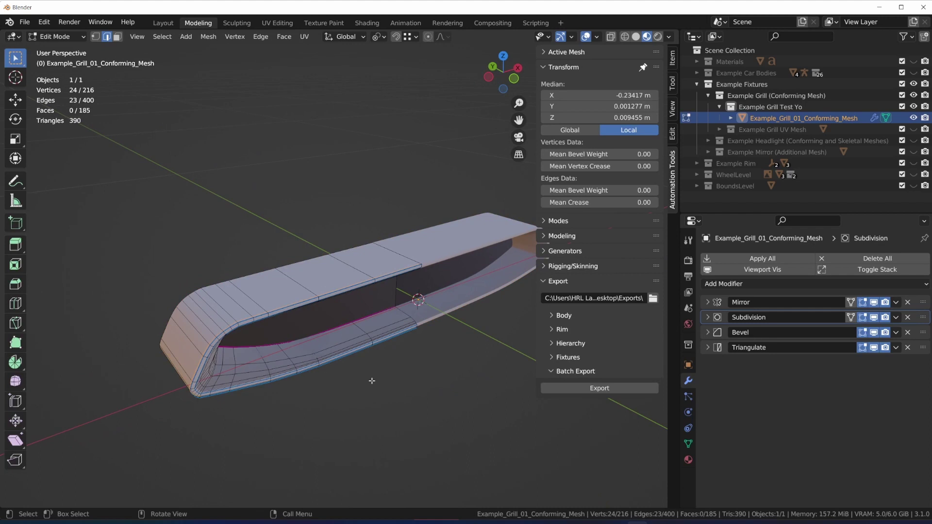
pyautogui.press('Tab')
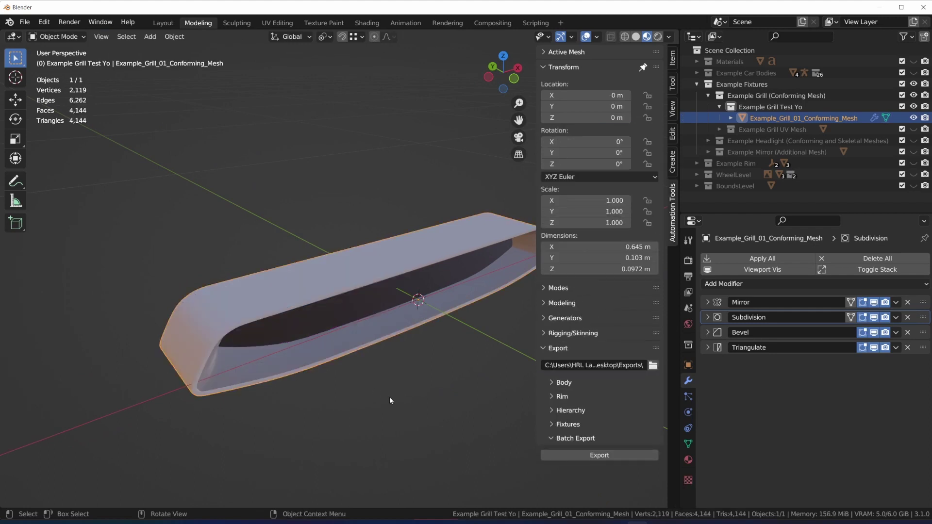
# - Export the selected grill from Automation Tools Fixtures as Example_Grill_01_Conforming_Mesh.fbx
pyautogui.moveTo(361, 412); pyautogui.dragTo(380, 366, button='middle')
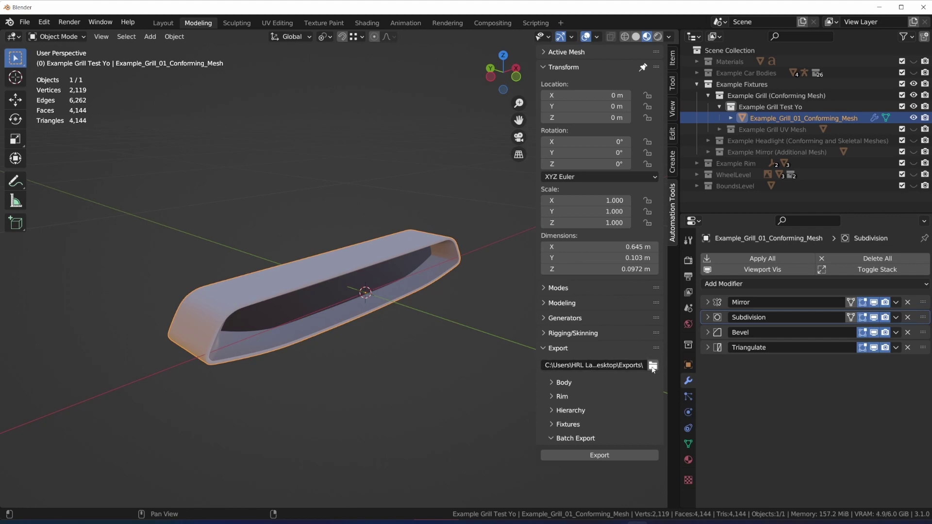
pyautogui.click(552, 425)
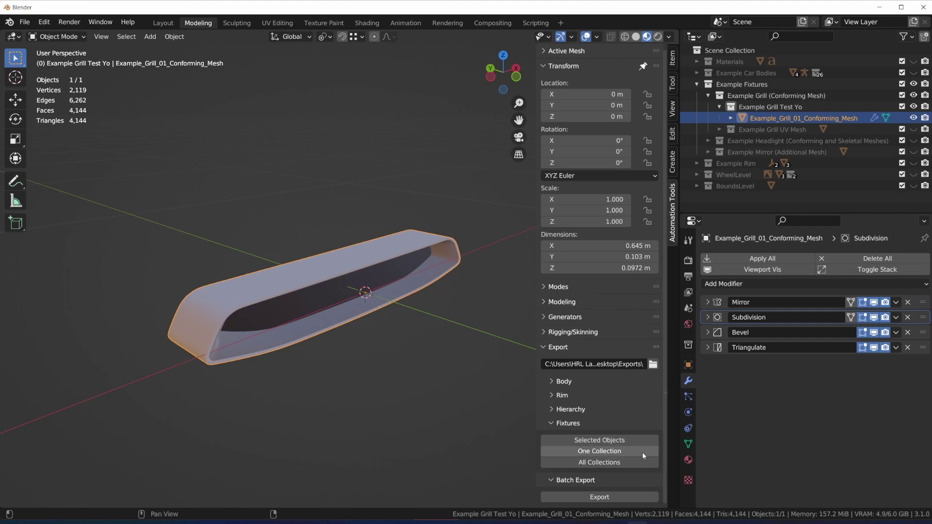
pyautogui.click(632, 440)
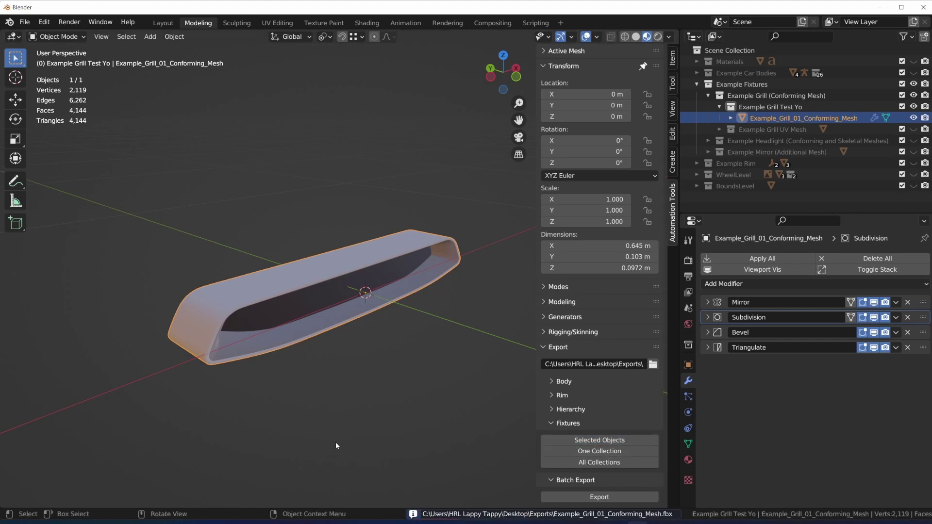
# - Hide Example Fixtures, make Scene Collection active, and import the exported grill FBX, framing it in the view
pyautogui.click(914, 84)
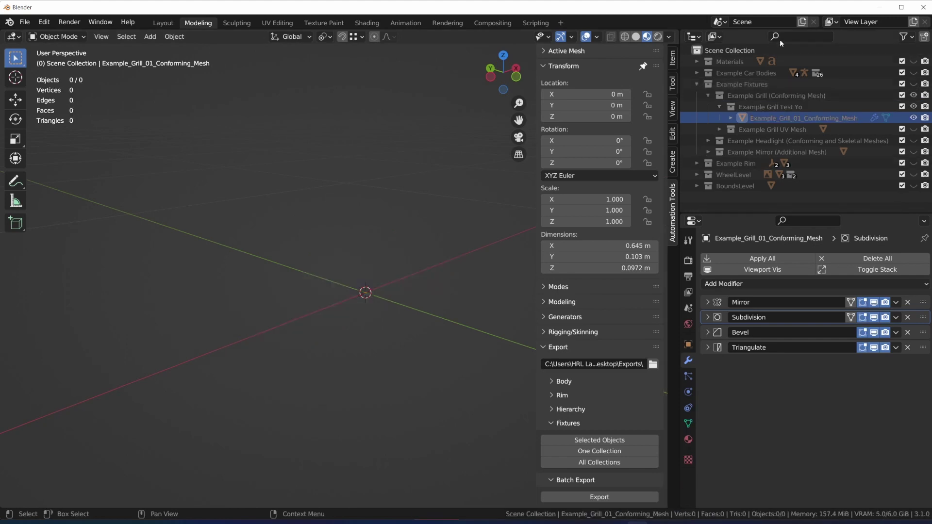
pyautogui.click(770, 50)
pyautogui.click(25, 22)
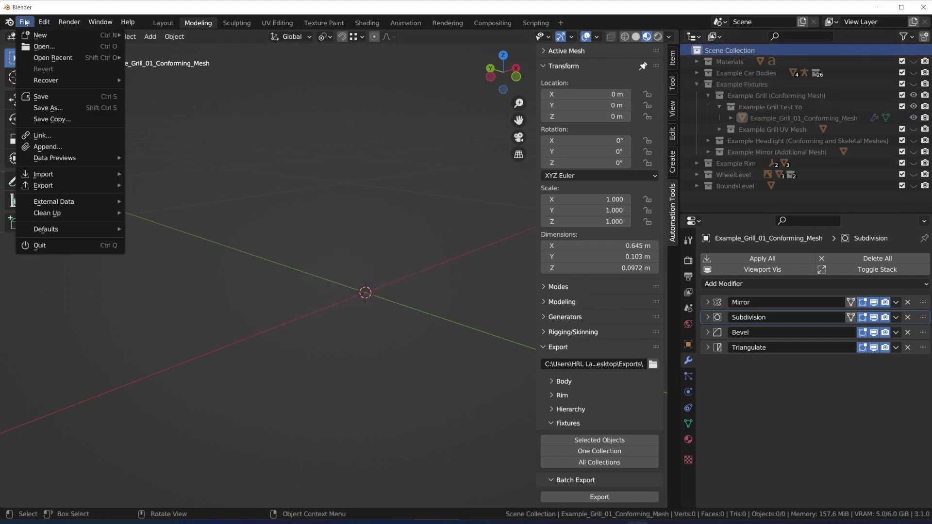
pyautogui.moveTo(58, 176)
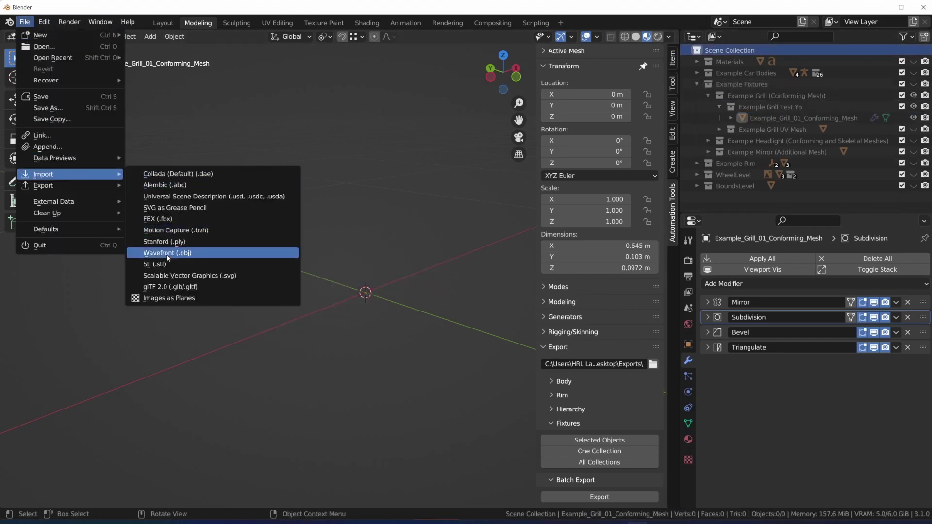
pyautogui.click(173, 219)
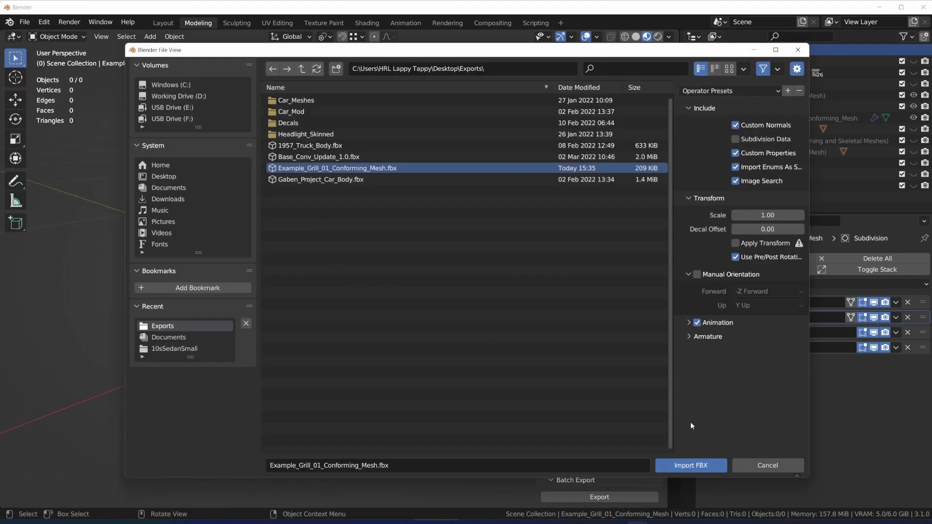
pyautogui.click(692, 464)
pyautogui.press('KP_Decimal')
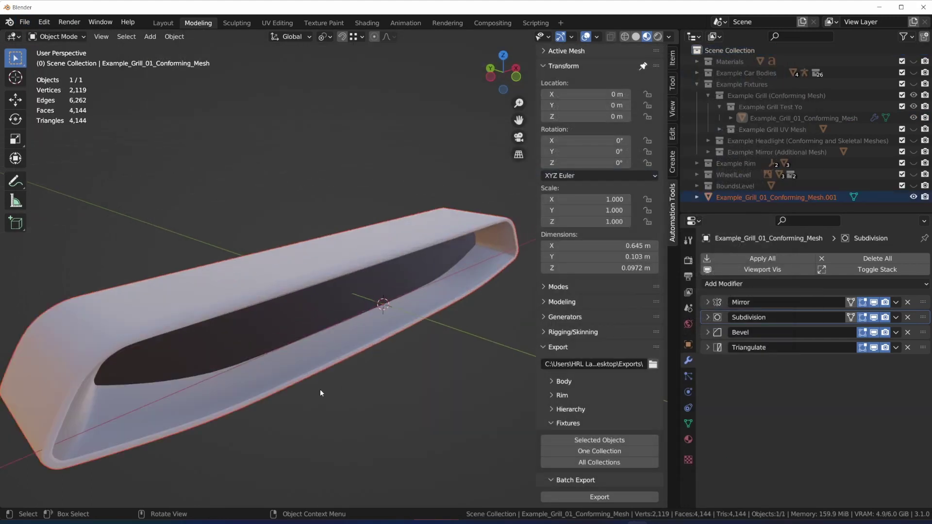
# - In Edit Mode, orbit and zoom around the imported grill to inspect its triangulated faces
pyautogui.press('Tab')
pyautogui.moveTo(316, 433); pyautogui.dragTo(338, 424, button='middle')
pyautogui.scroll(-3, 338, 424)
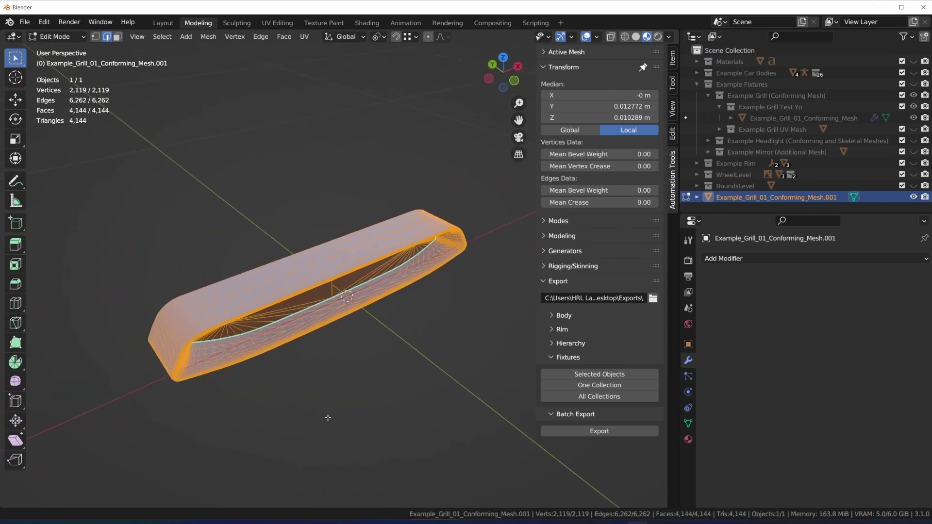
pyautogui.scroll(2, 305, 394)
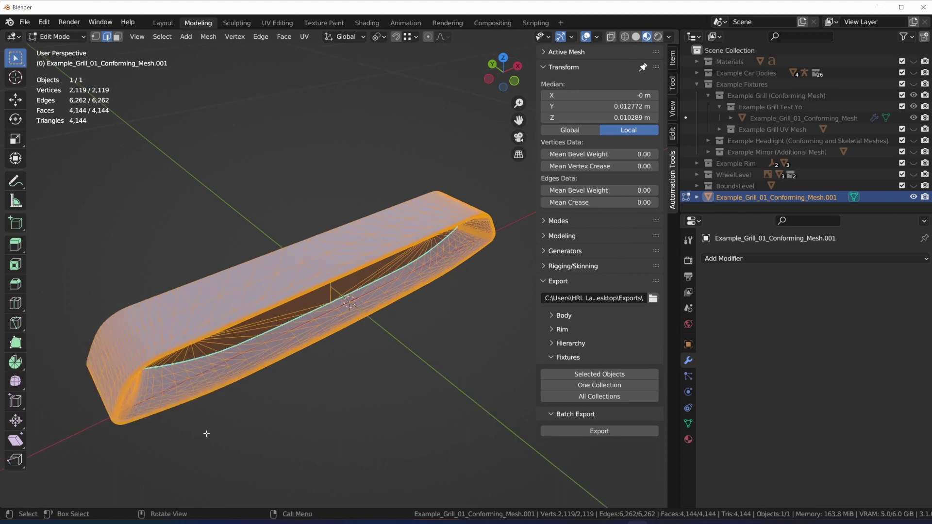
pyautogui.moveTo(284, 456); pyautogui.dragTo(346, 391, button='middle')
pyautogui.scroll(6, 364, 393)
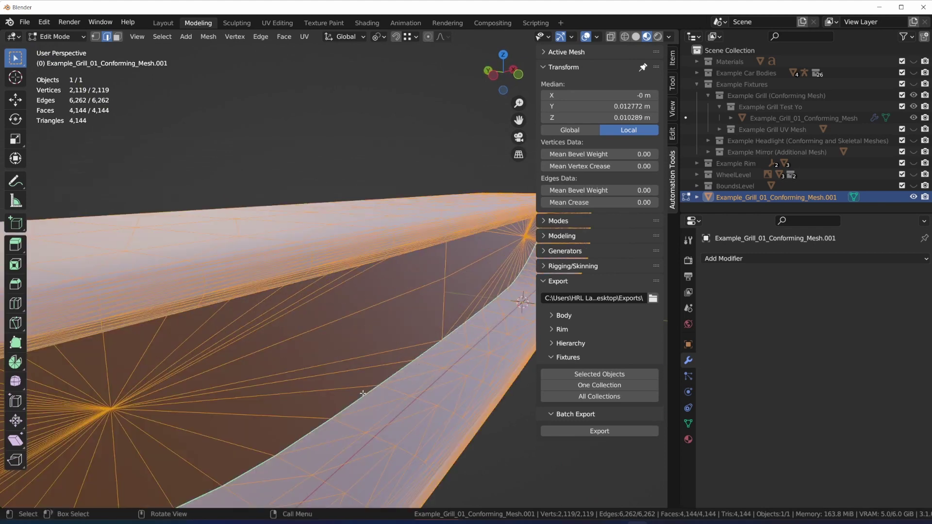
pyautogui.scroll(-6, 364, 394)
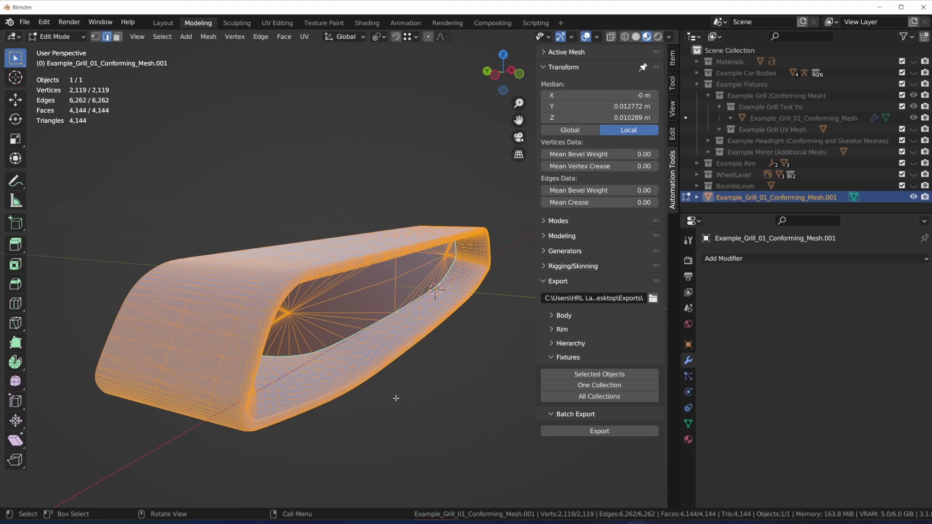
pyautogui.scroll(-2, 396, 399)
pyautogui.moveTo(396, 400); pyautogui.dragTo(369, 393, button='middle')
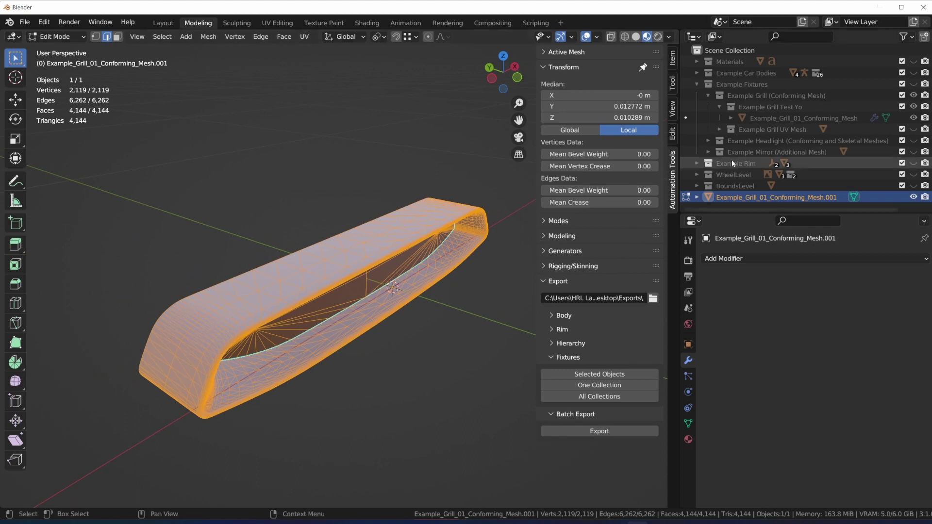
pyautogui.scroll(10, 440, 309)
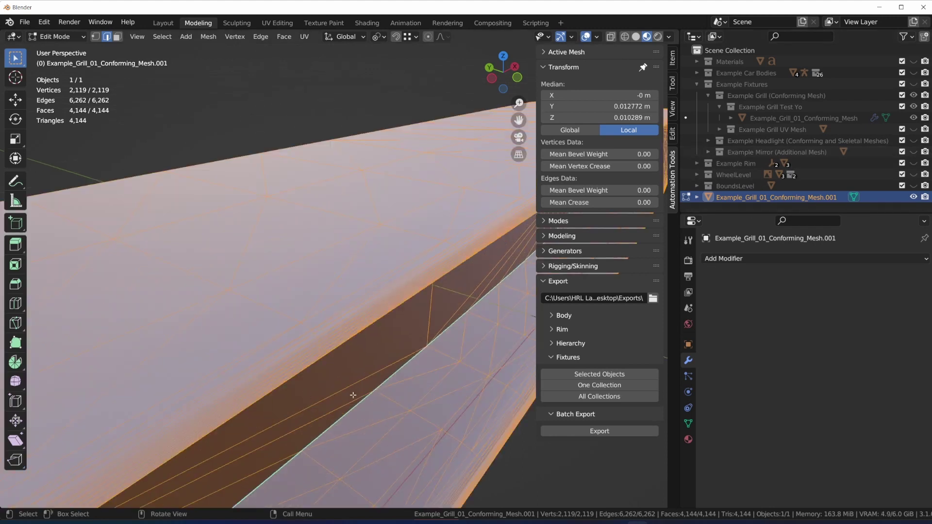
pyautogui.moveTo(305, 395); pyautogui.dragTo(370, 377, button='middle')
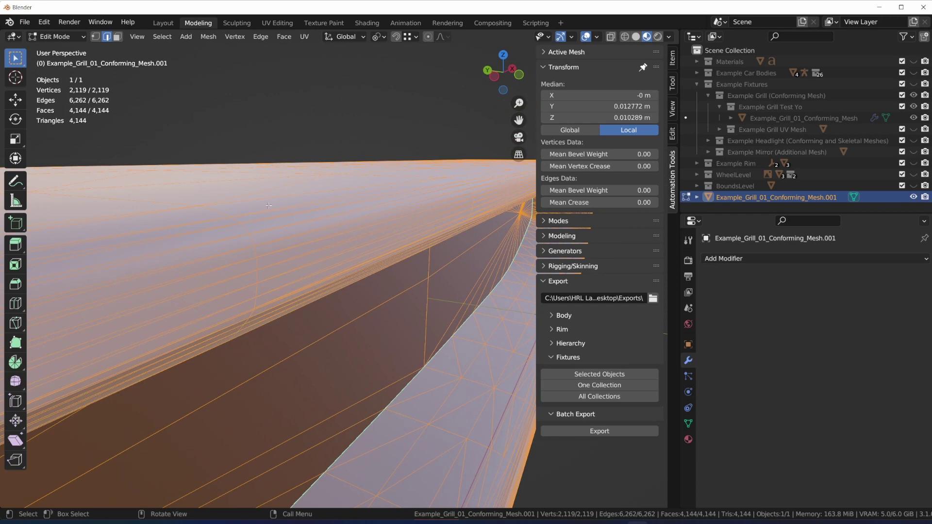
pyautogui.press('KP_Decimal')
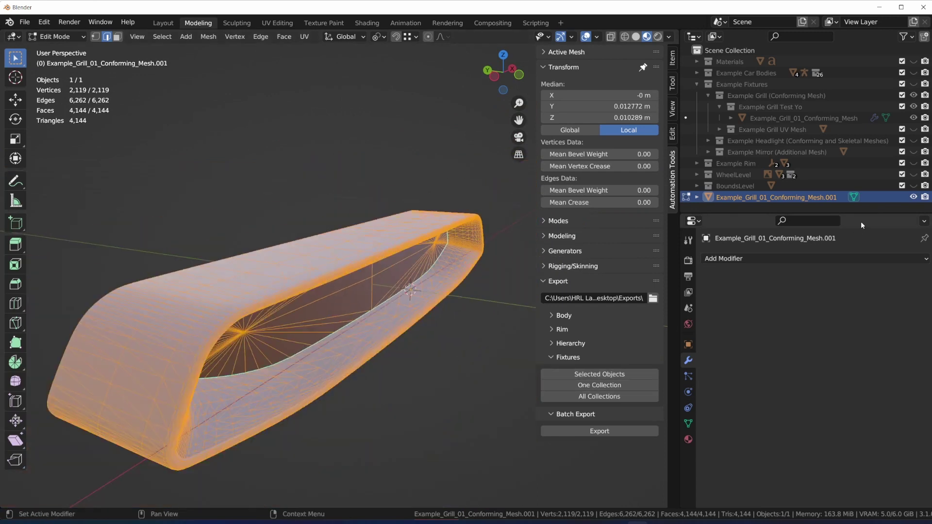
# - Hide the imported .001 copy and show the Example Fixtures collection again in Object Mode
pyautogui.click(913, 197)
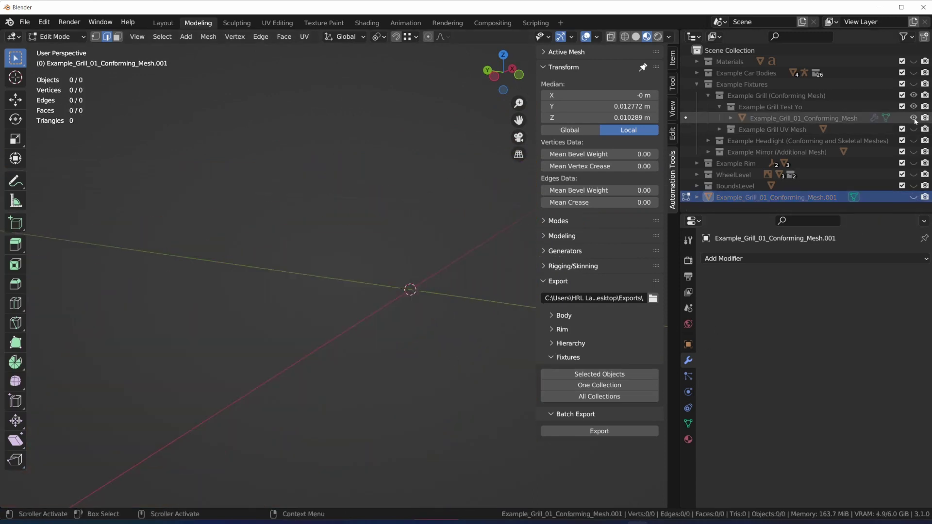
pyautogui.click(913, 84)
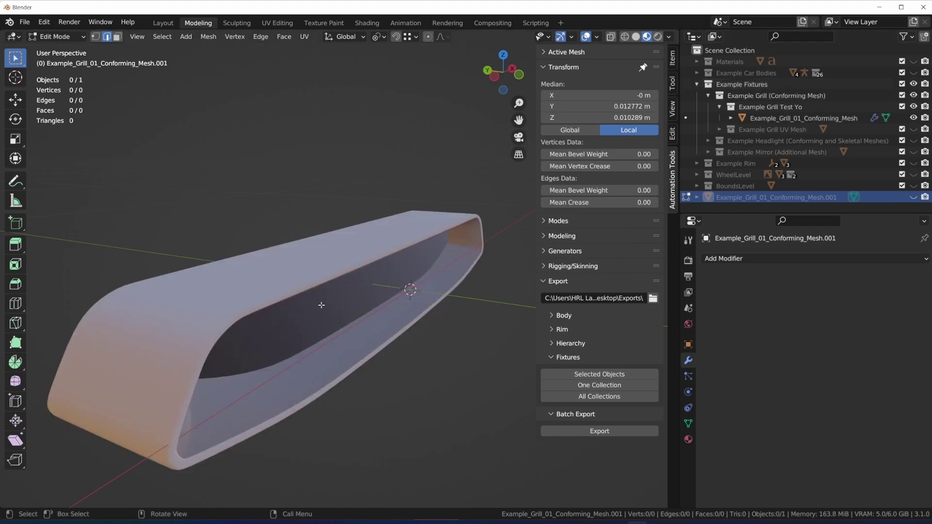
pyautogui.press('Tab')
pyautogui.press('Tab')
pyautogui.scroll(3, 300, 332)
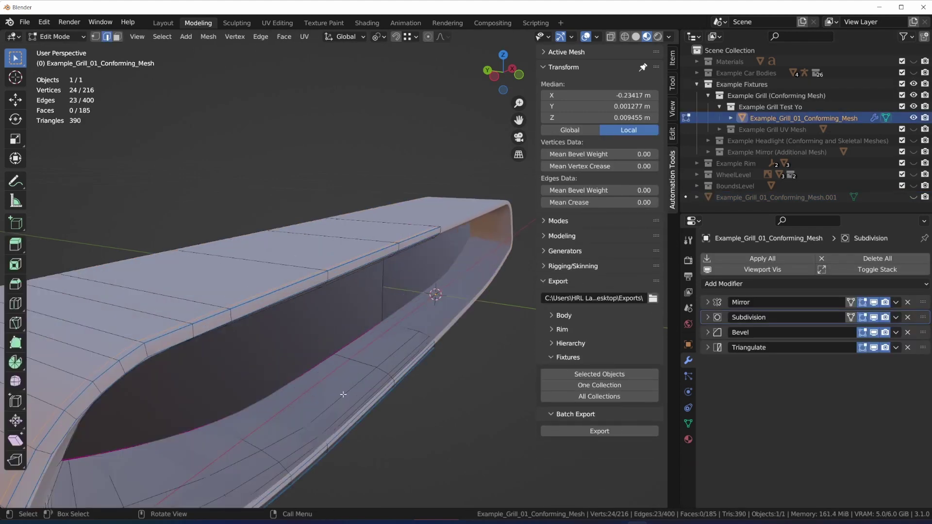
# - Lower the original grill's Bevel modifier segments from 3 to 2 and preview the result
pyautogui.click(708, 332)
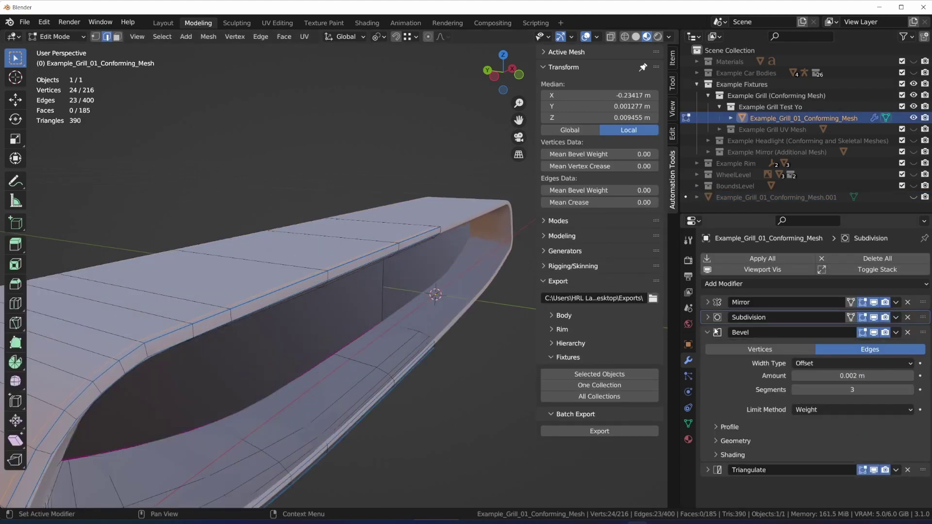
pyautogui.click(794, 390)
pyautogui.press('Tab')
pyautogui.moveTo(446, 346); pyautogui.dragTo(450, 335, button='middle')
pyautogui.press('Tab')
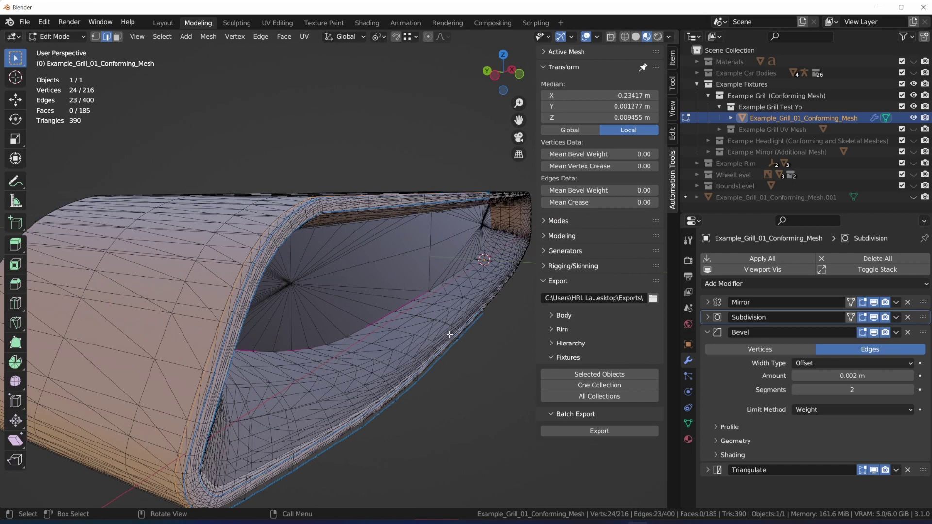
pyautogui.scroll(-5, 449, 334)
pyautogui.press('Tab')
pyautogui.press('Tab')
pyautogui.press('Tab')
# - Reselect the original grill and check the updated bevel in Edit and Object Mode
pyautogui.scroll(2, 316, 352)
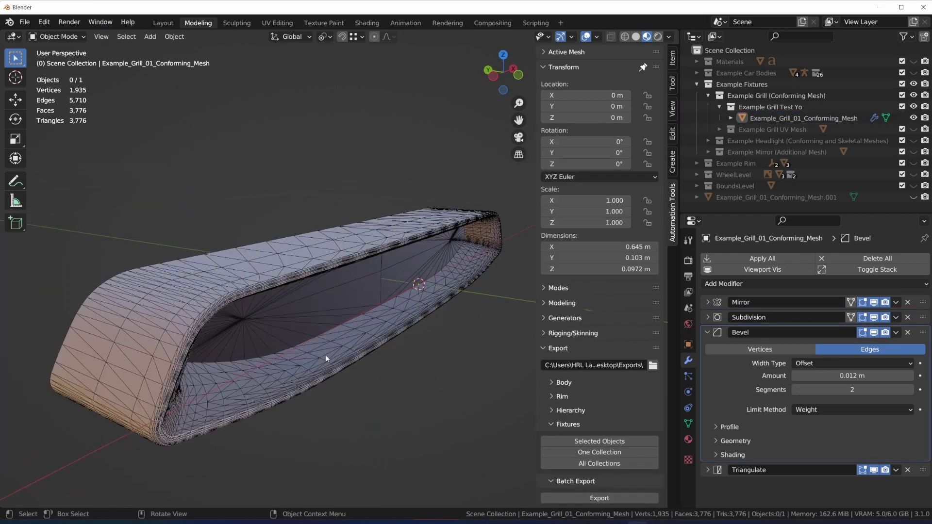
pyautogui.scroll(-2, 325, 359)
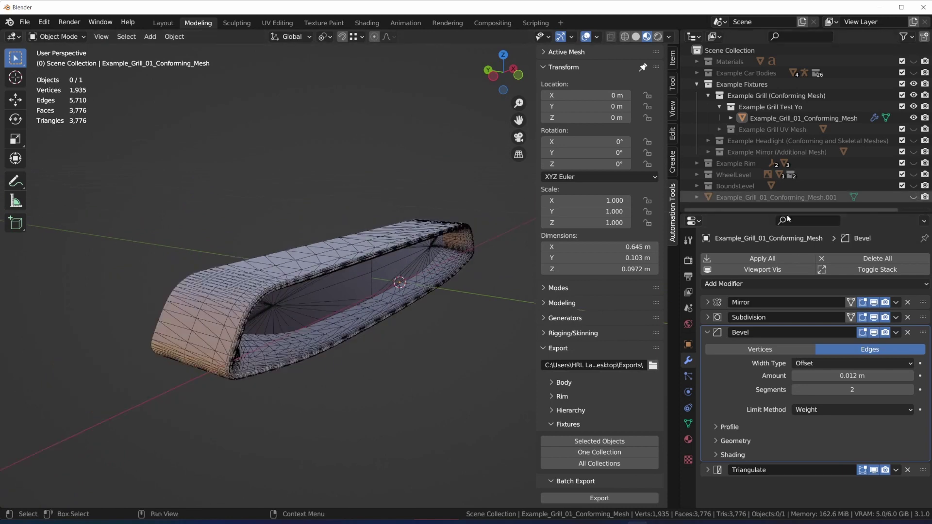
pyautogui.scroll(2, 290, 360)
pyautogui.click(290, 360)
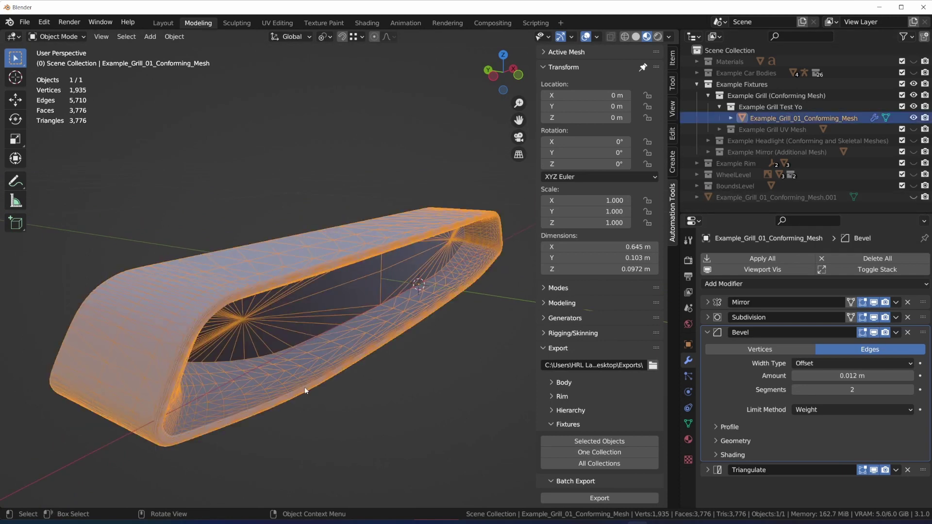
pyautogui.press('Tab')
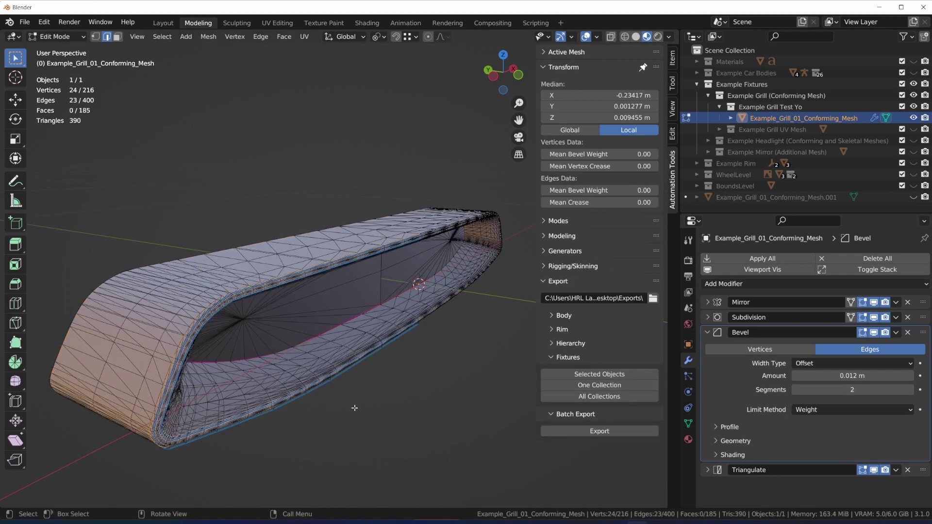
pyautogui.scroll(-2, 355, 408)
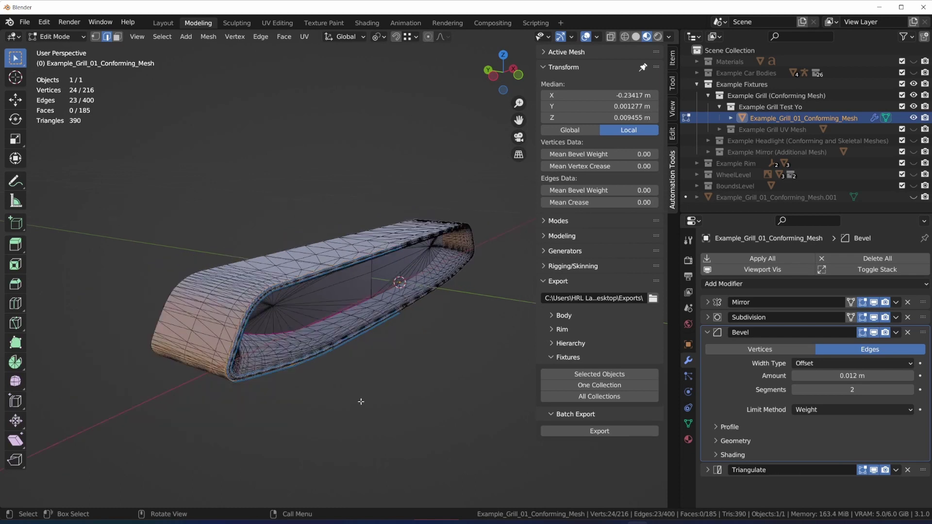
pyautogui.press('Tab')
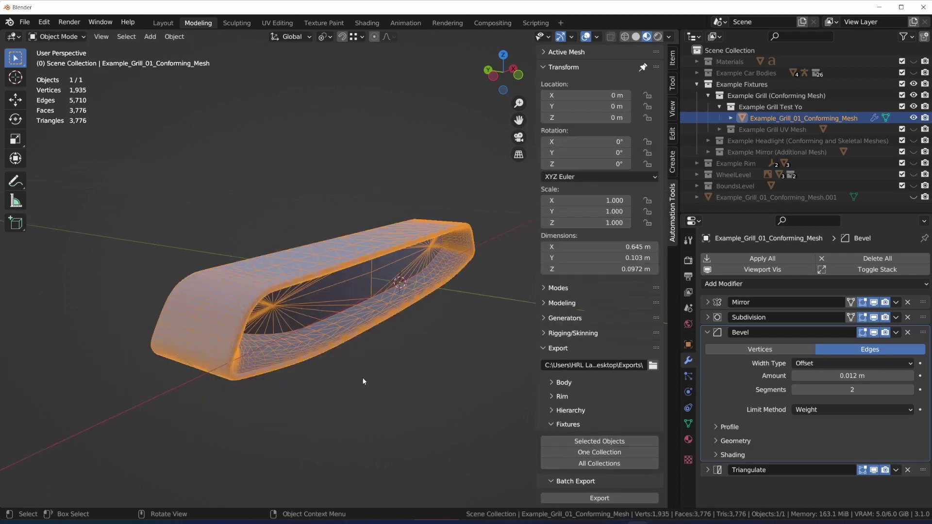
pyautogui.scroll(2, 286, 266)
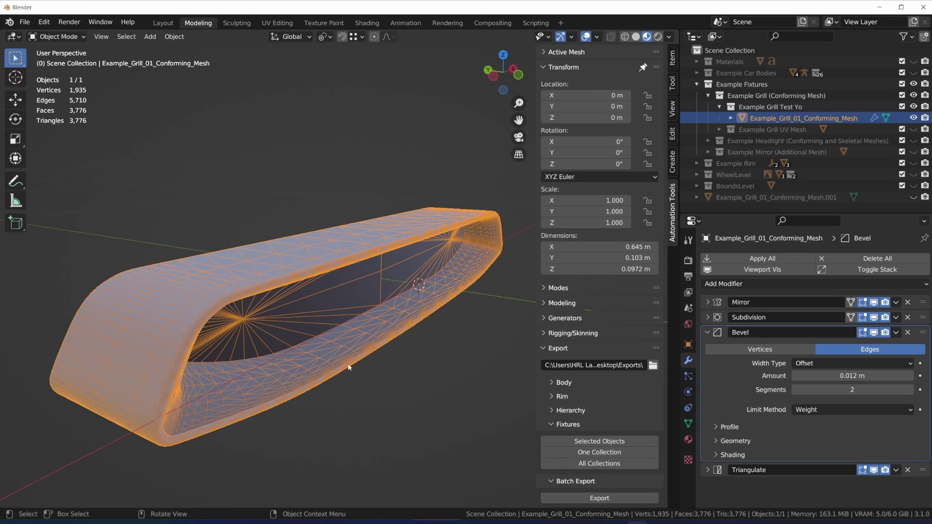
# - Orbit the view around the re-imported grill copy
pyautogui.moveTo(348, 362); pyautogui.dragTo(362, 367, button='middle')
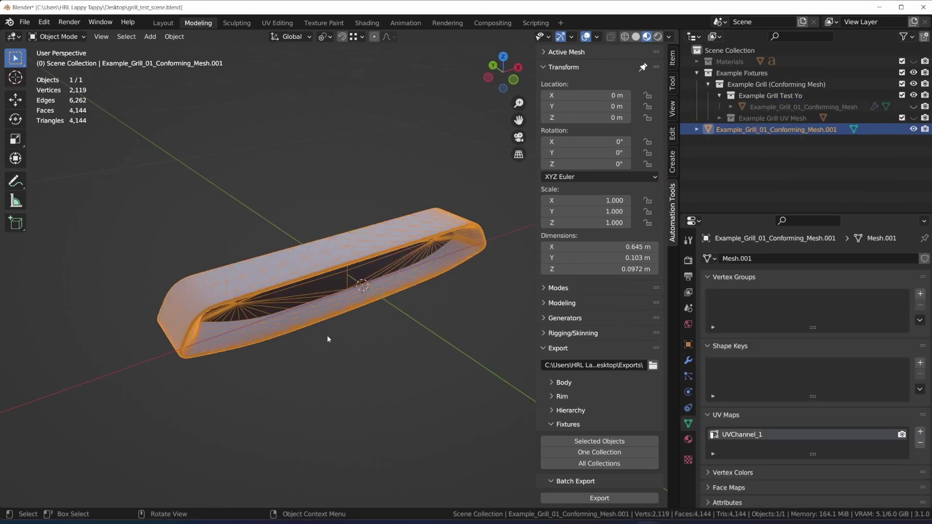
pyautogui.moveTo(322, 344); pyautogui.dragTo(319, 349, button='middle')
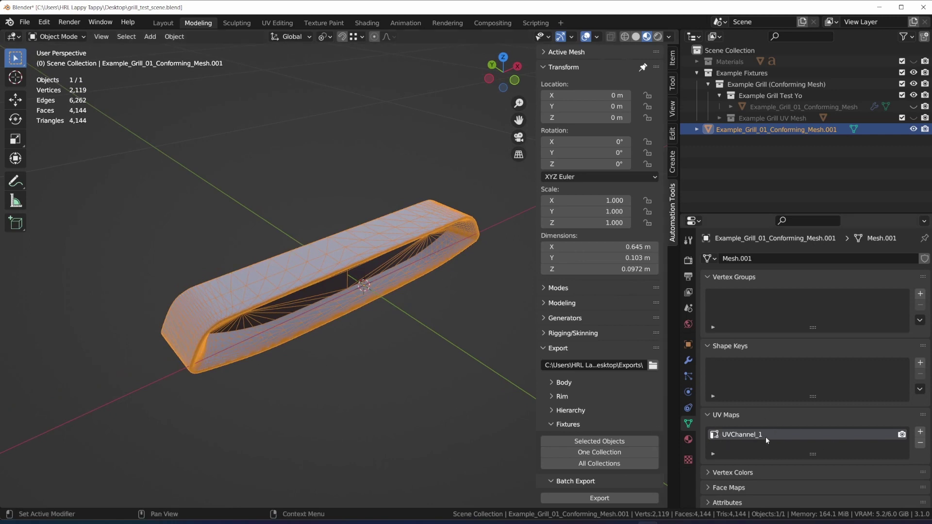
# - Show the UV layout of Example_Grill_01_Conforming_Mesh.001 in the UV Editing workspace, in Edit Mode
pyautogui.click(277, 23)
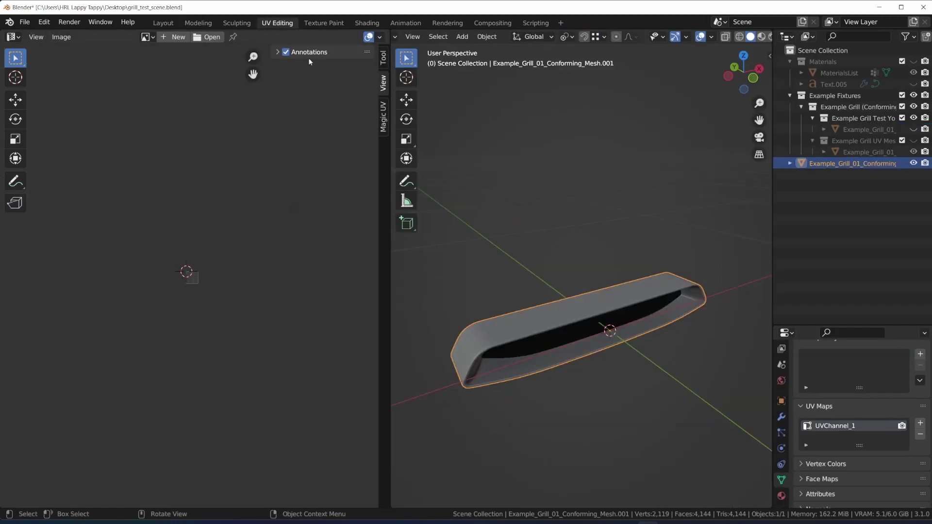
pyautogui.press('Tab')
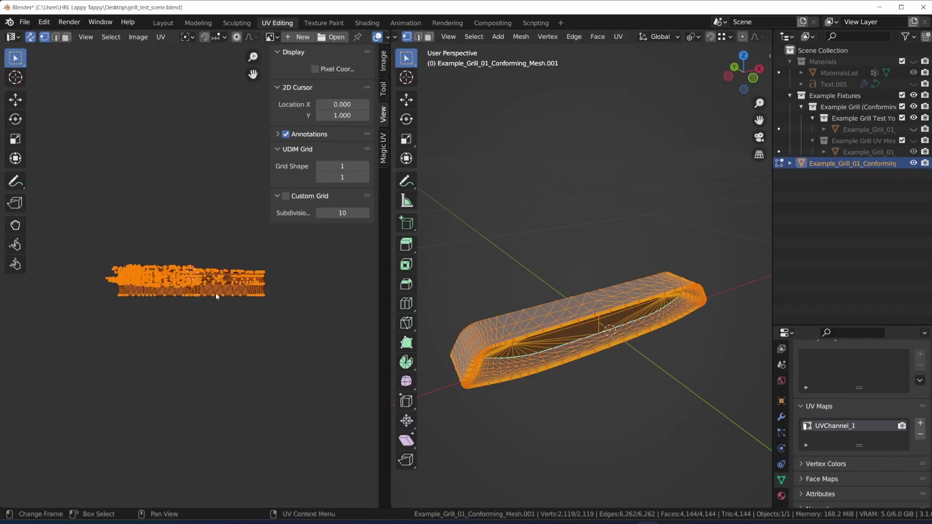